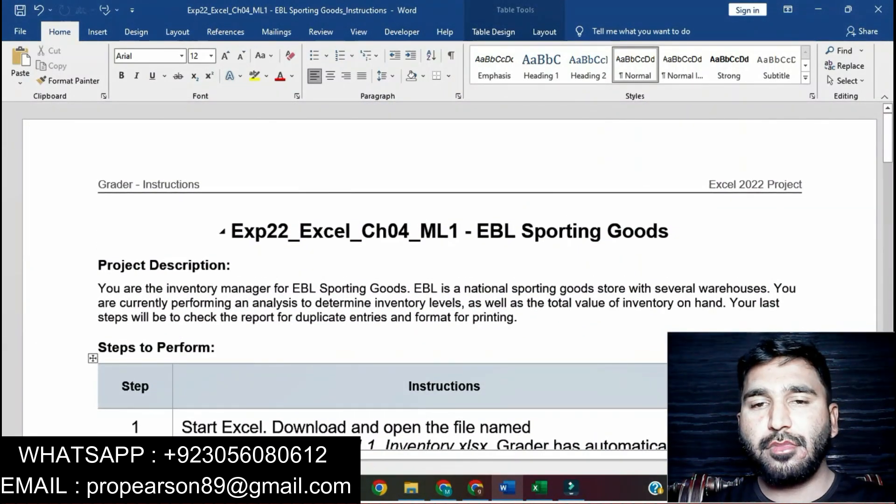
Step: Highlight the document title "Exp22_Excel_Ch04_ML1 - EBL Sporting Goods" in yellow
left_click_drag(232, 231, 677, 231)
left_click(718, 208)
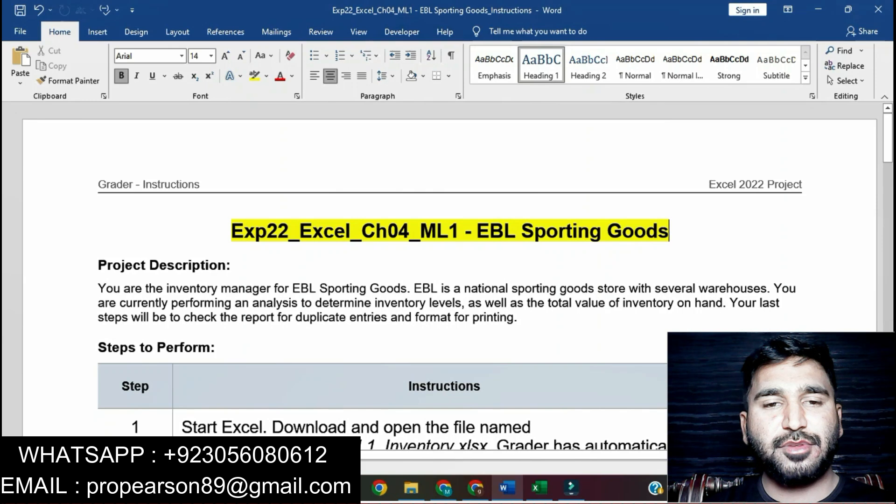
Step: Switch to the Excel inventory workbook and look through its data rows down to the lower records
key("alt+Tab")
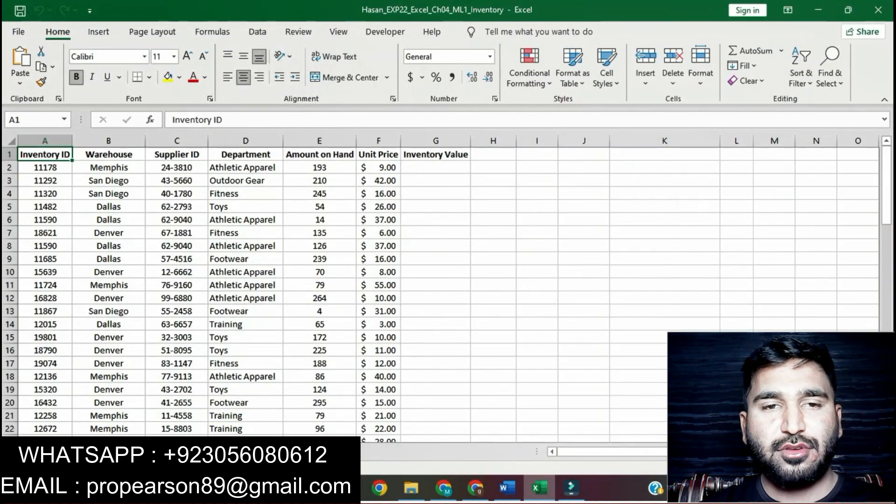
scroll(439, 294, "down", 15)
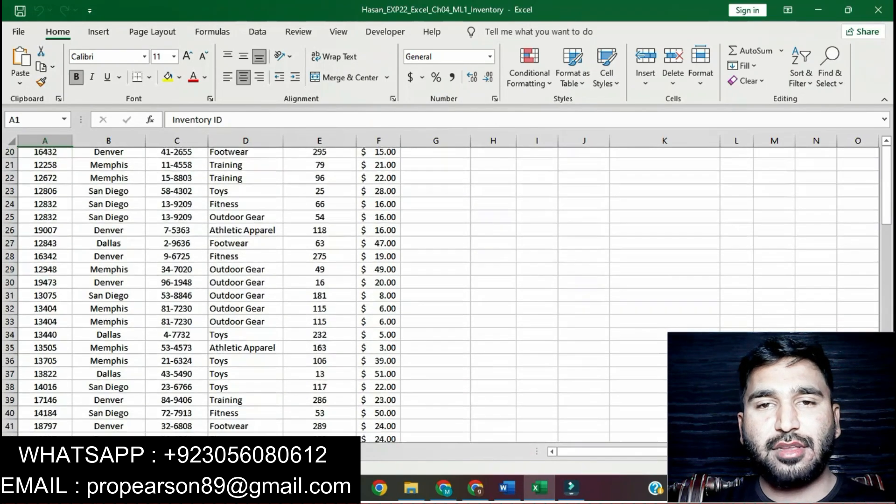
scroll(439, 294, "down", 10)
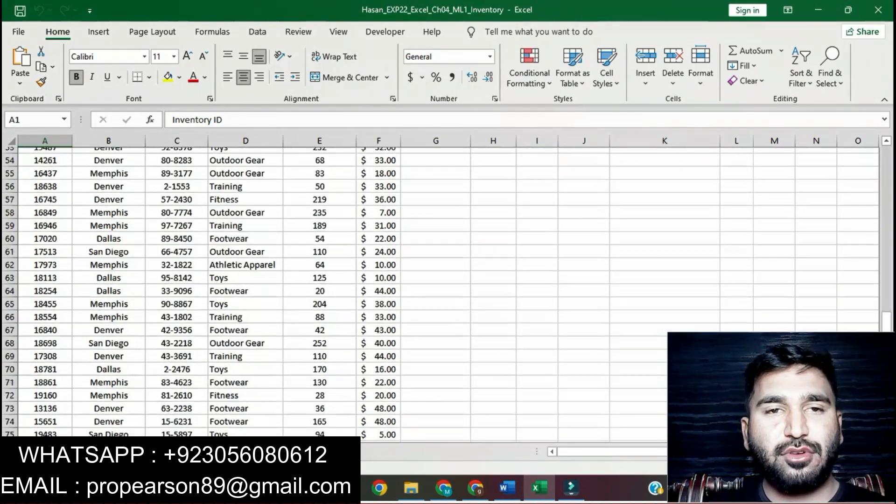
scroll(439, 294, "up", 20)
scroll(439, 294, "up", 3)
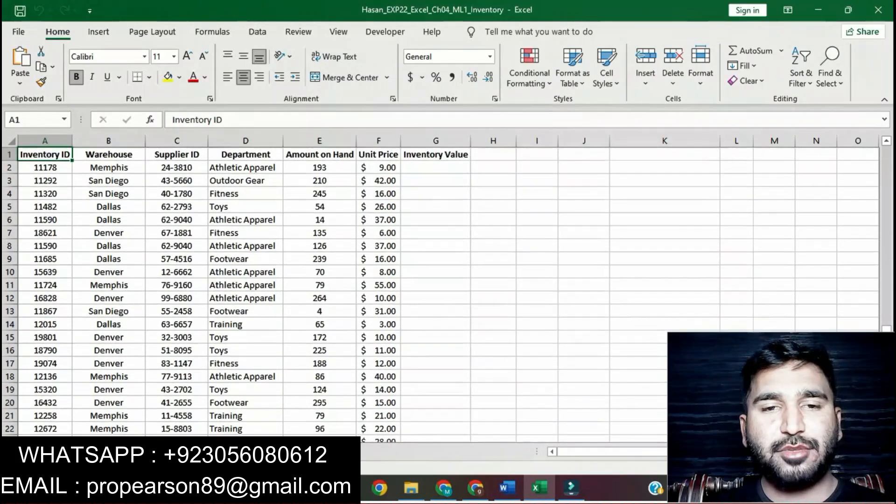
Step: Switch to the Word instructions and highlight the text of instruction 1 in yellow
left_click(507, 488)
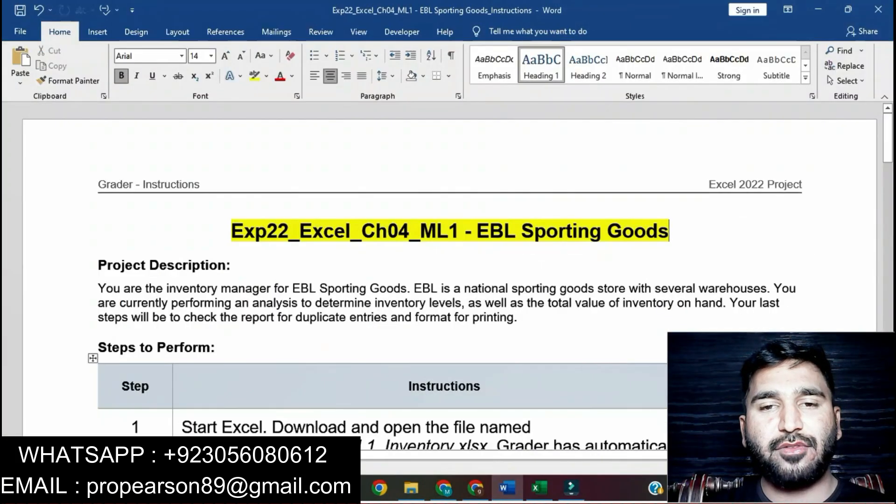
scroll(94, 359, "down", 3)
scroll(448, 276, "down", 1)
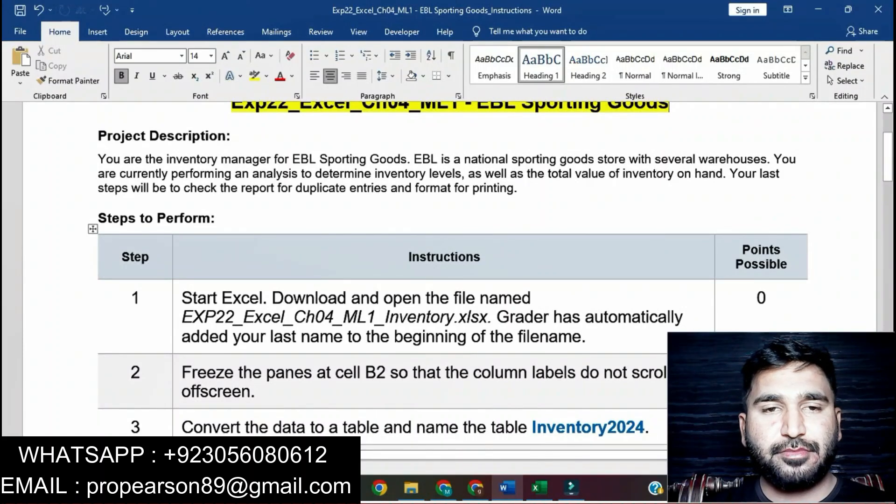
left_click(177, 301)
left_click(233, 279)
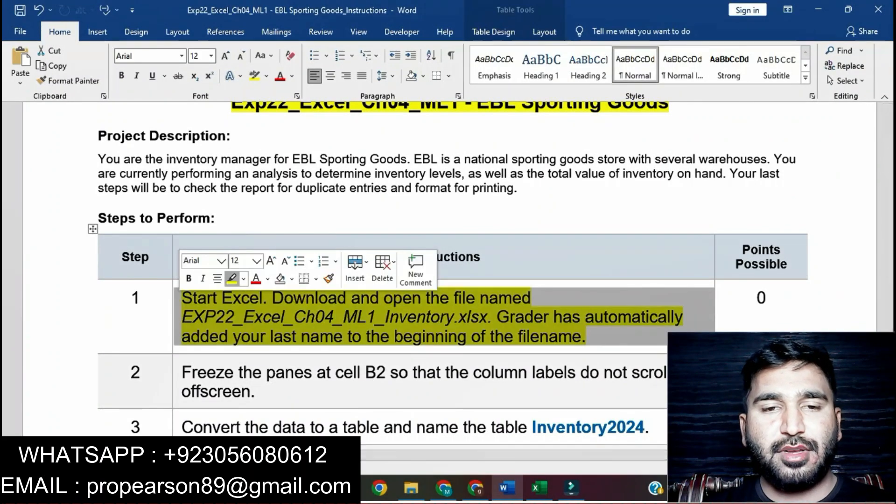
left_click(264, 316)
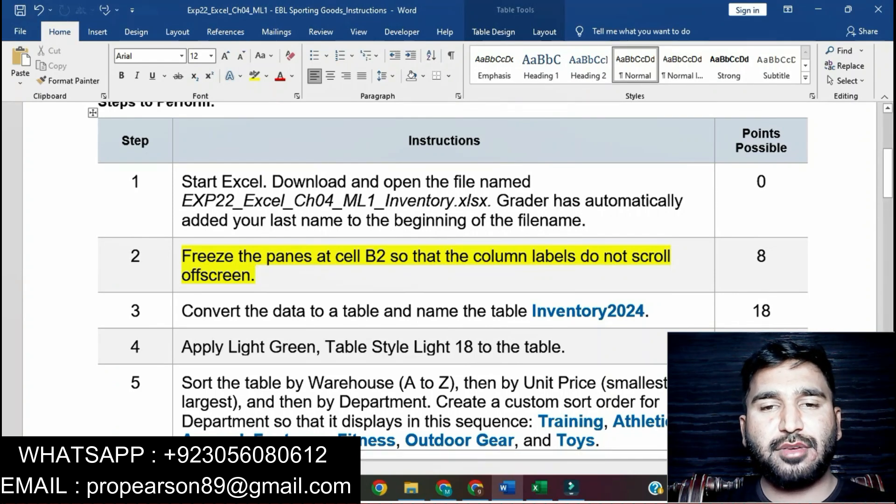
Step: Switch to the Excel inventory workbook and freeze the panes at cell B2
left_click(537, 488)
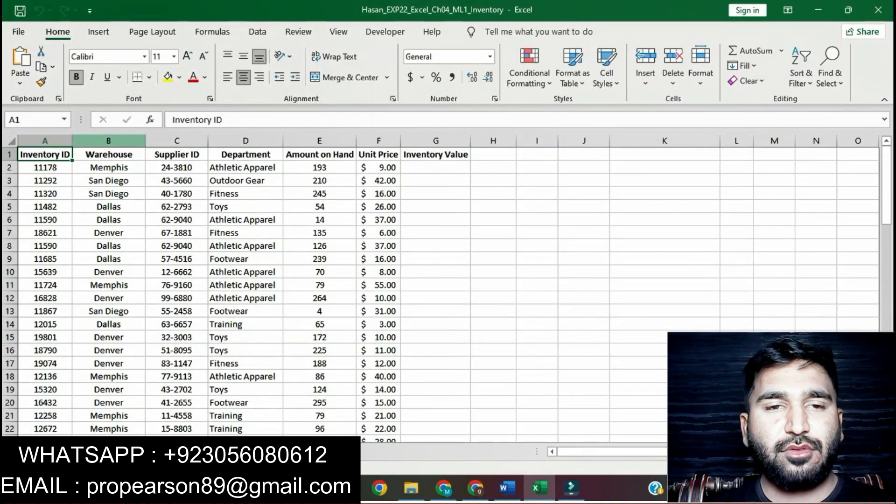
left_click(508, 488)
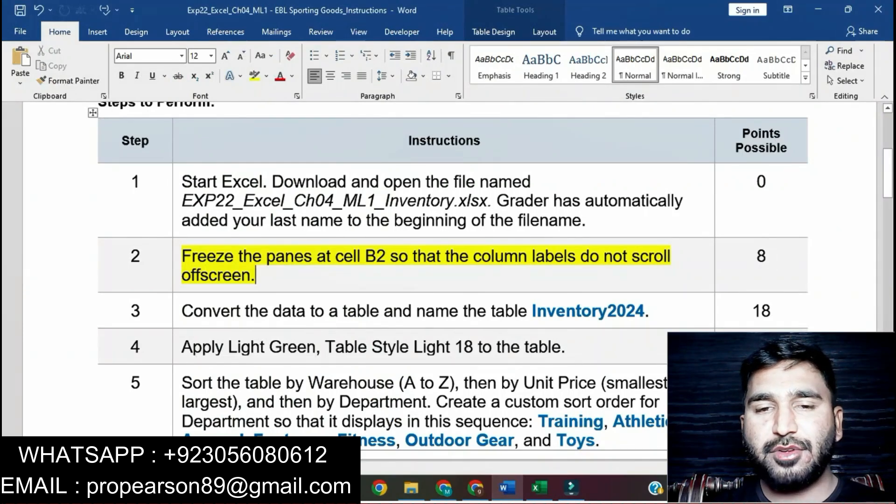
left_click(540, 488)
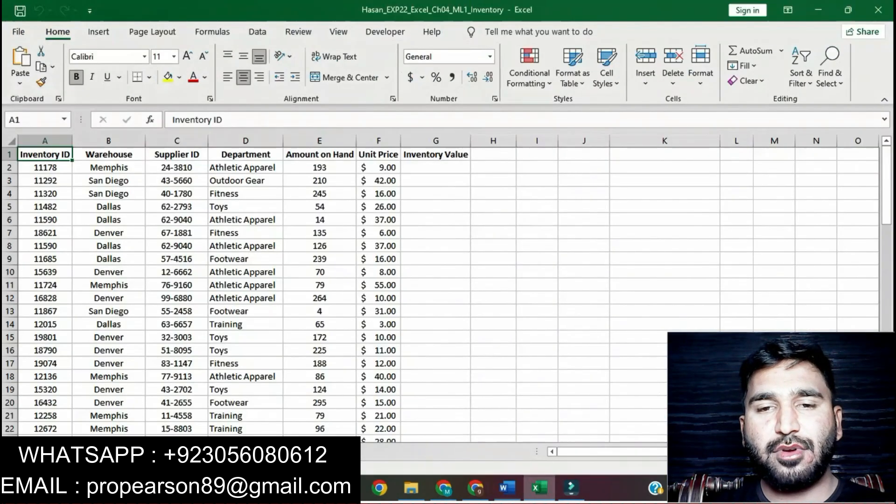
left_click(108, 167)
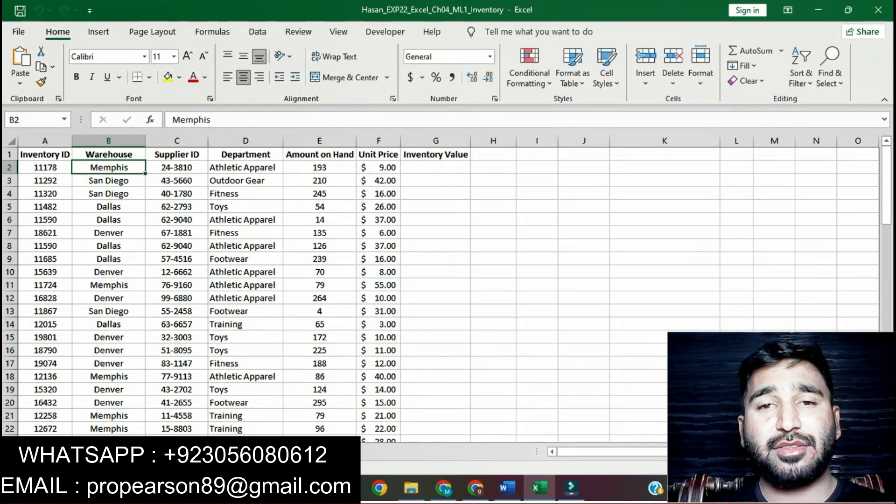
key("Left")
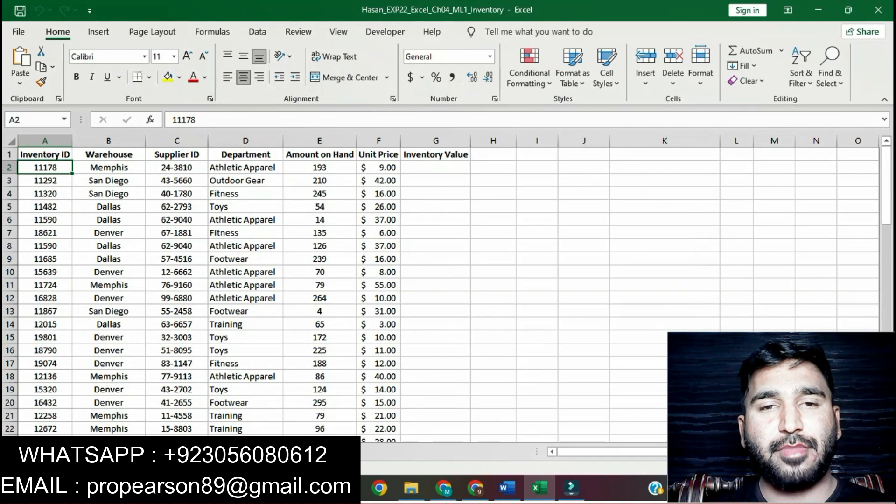
left_click(338, 31)
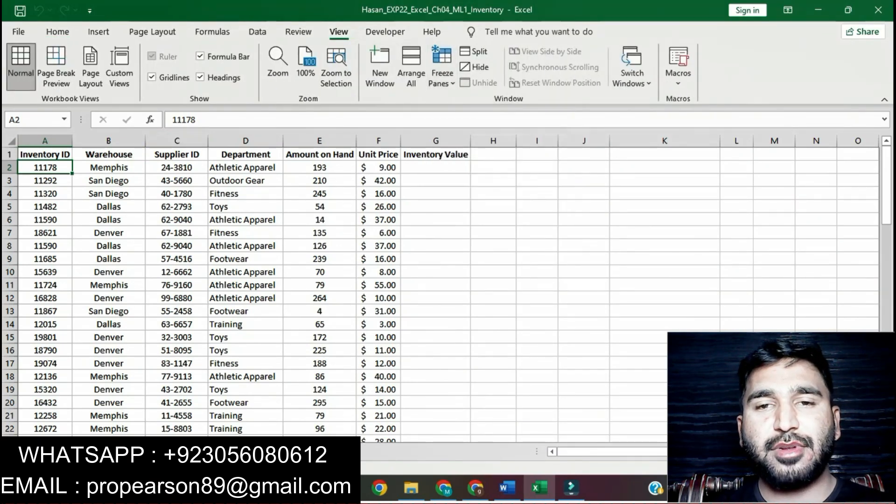
key("Right")
left_click(442, 75)
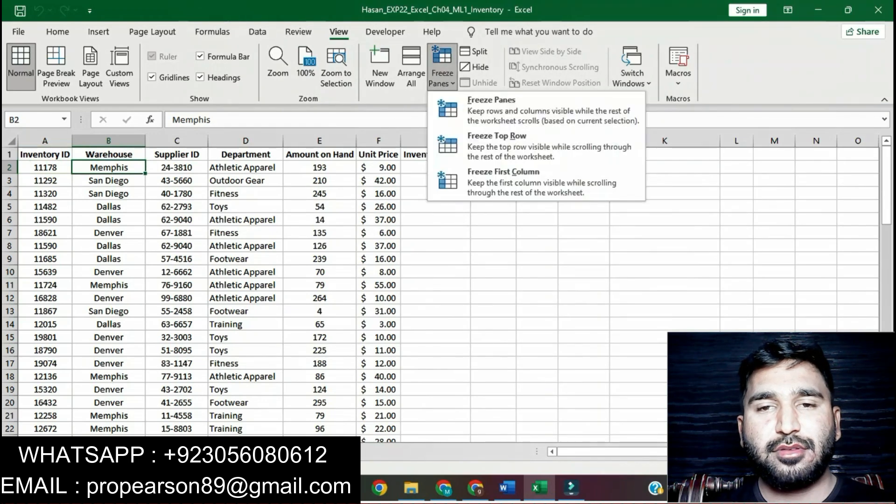
left_click(537, 111)
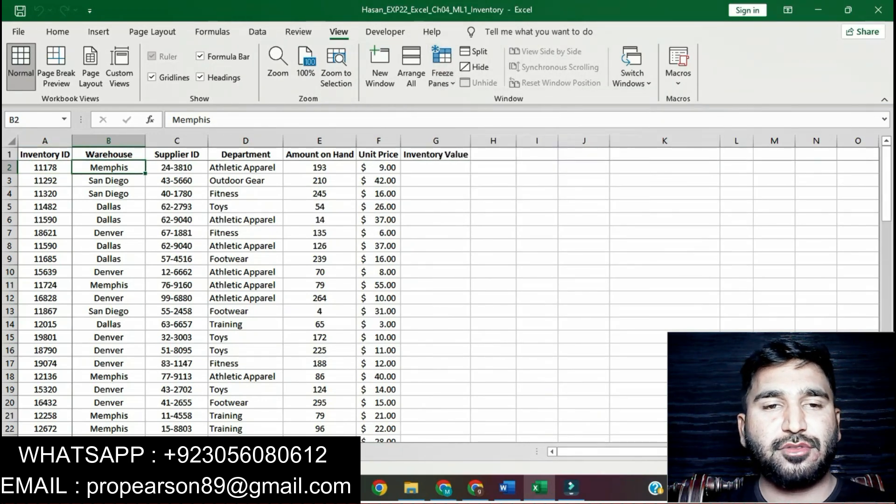
left_click(378, 259)
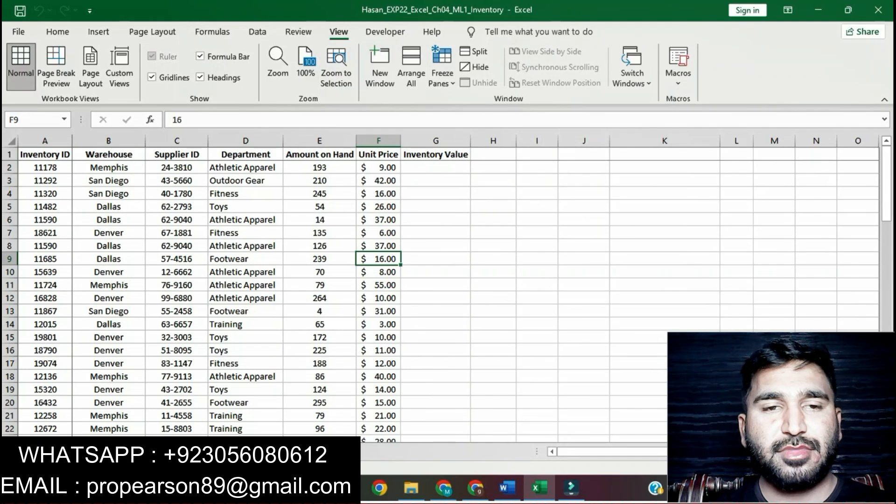
Step: In the Word instructions, remove the highlight from instruction 2 and highlight instruction 3 in yellow
key("alt+Tab")
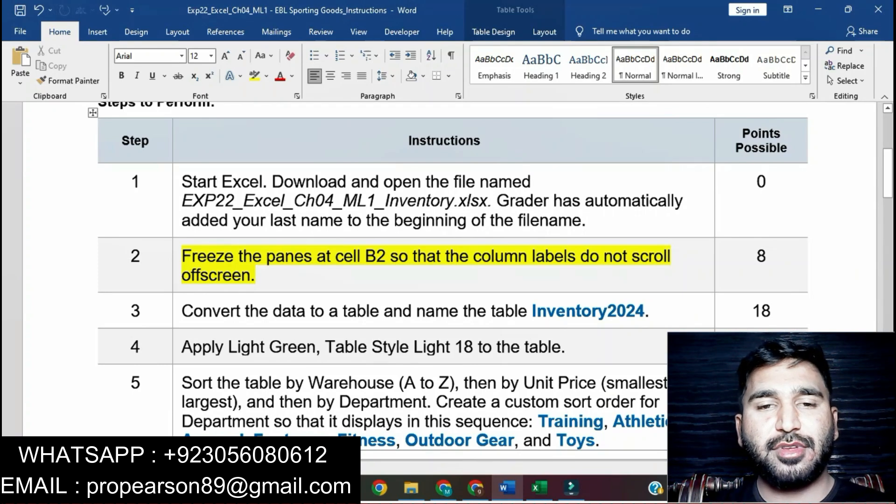
left_click(177, 262)
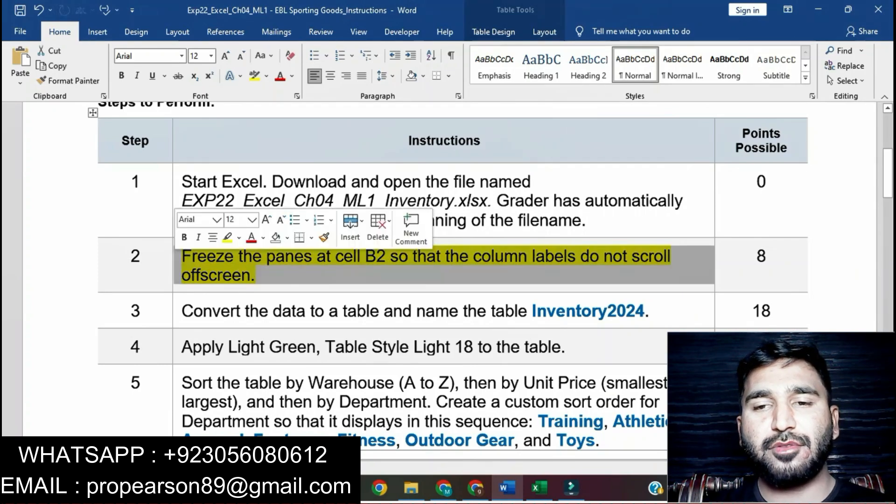
left_click(226, 238)
scroll(448, 275, "down", 3)
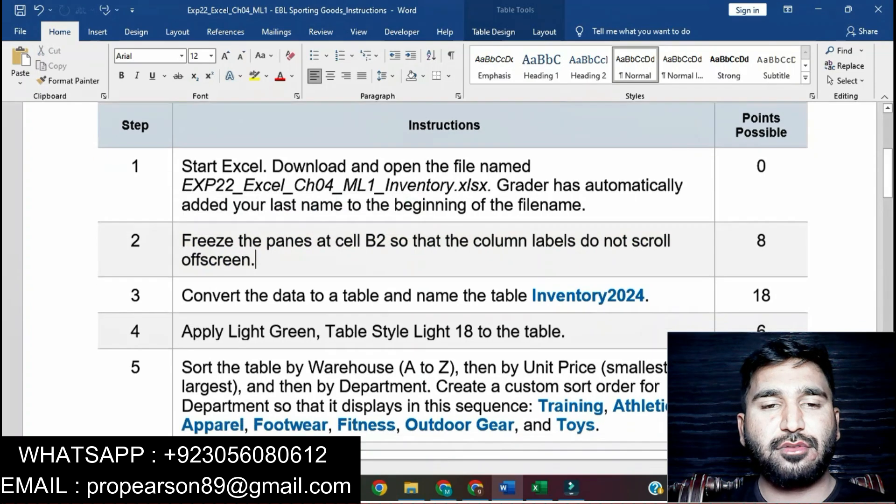
left_click(177, 209)
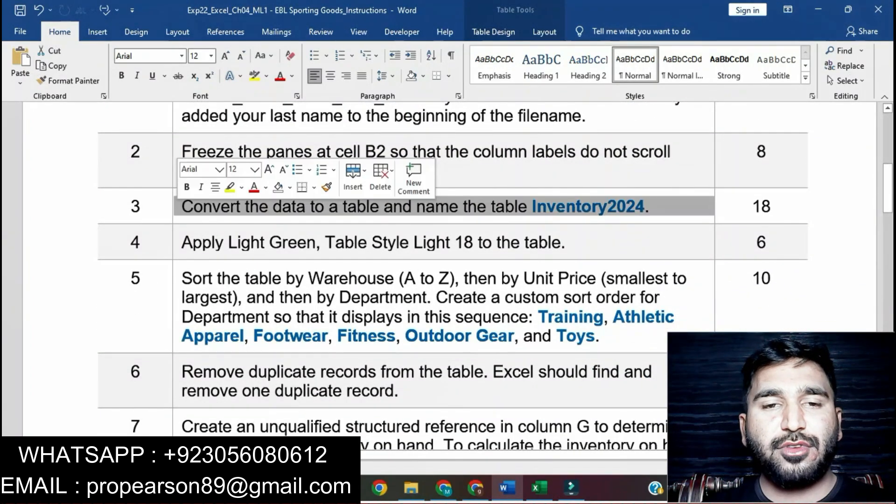
left_click(230, 187)
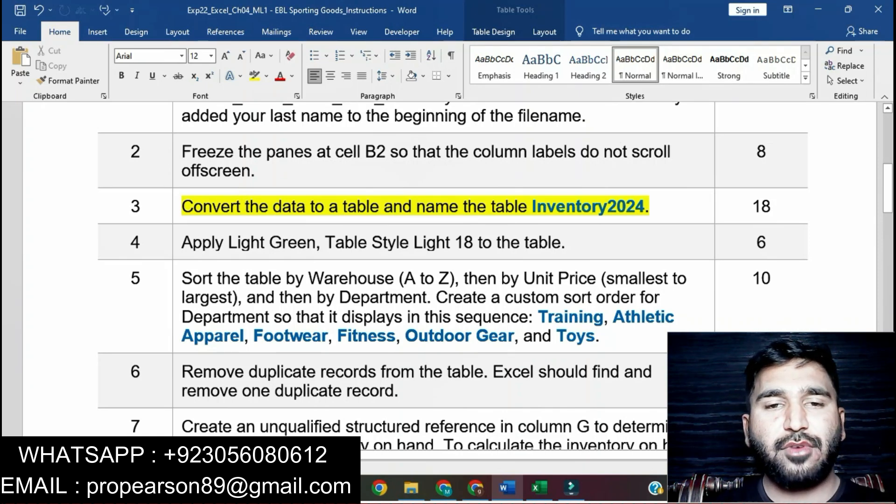
Step: Switch to the Excel workbook and convert the data range A1:G80 to a table with headers
left_click(540, 489)
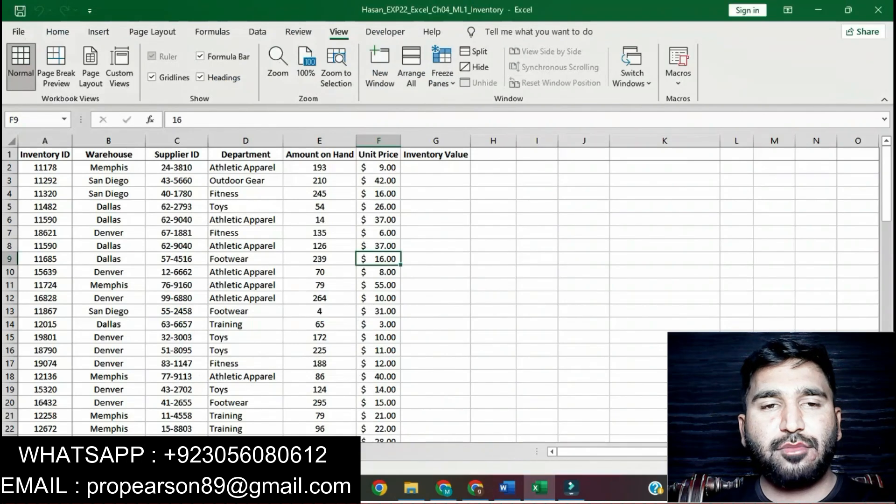
left_click(177, 246)
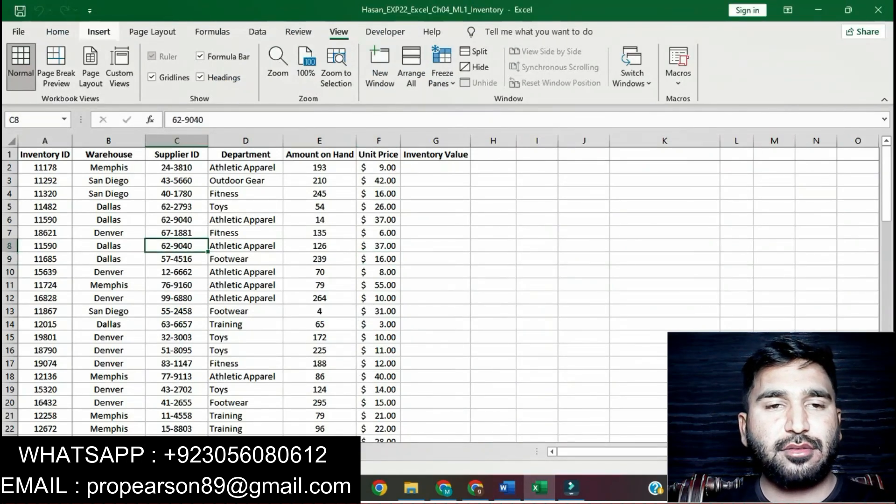
left_click(98, 32)
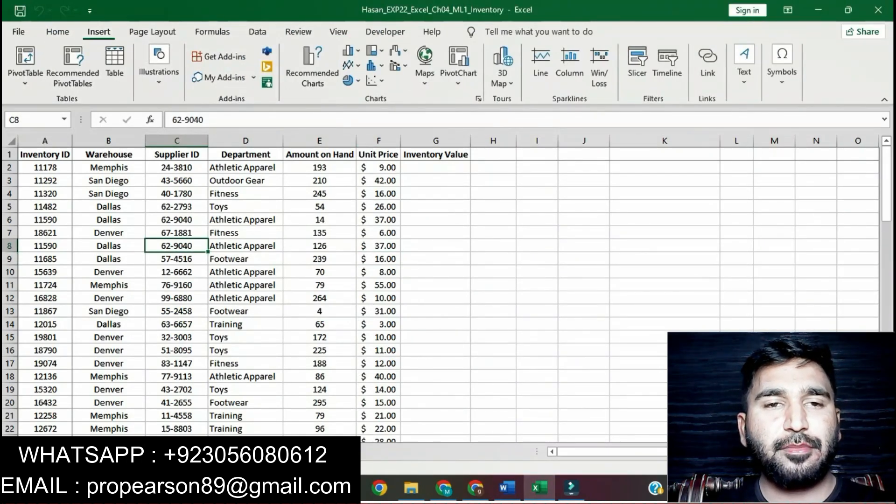
left_click(115, 66)
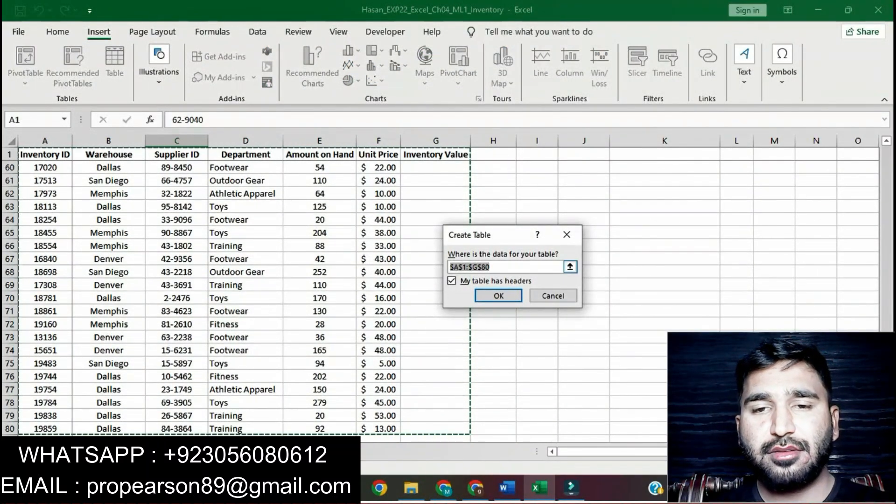
key("Return")
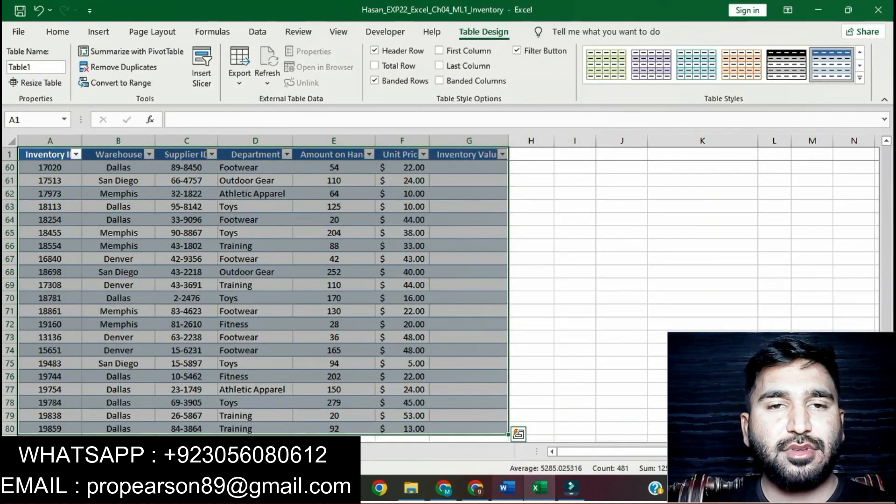
Step: Copy the name Inventory2024 from instruction 3 in the Word document and set it as the table's name in Excel
left_click(507, 488)
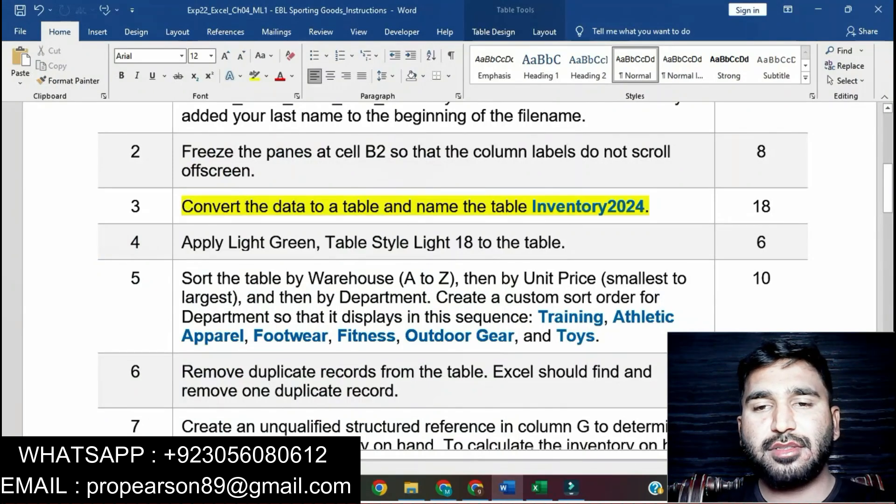
left_click_drag(532, 207, 645, 206)
key("ctrl+c")
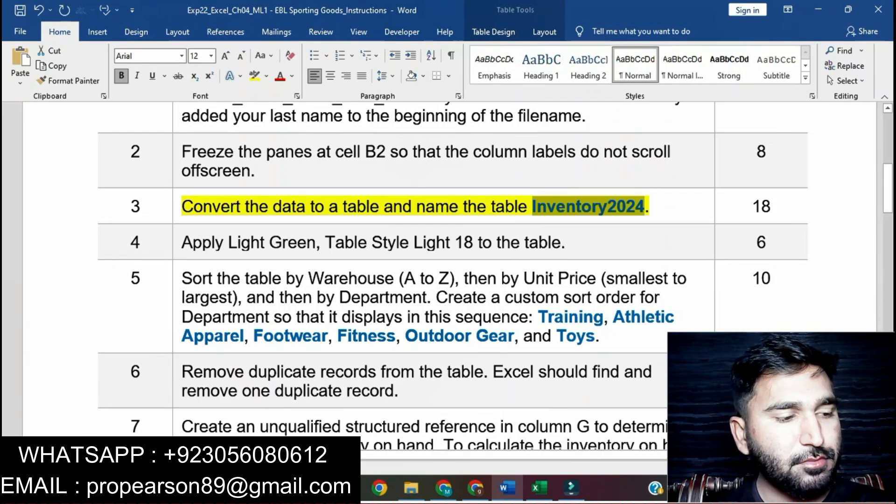
key("alt+Tab")
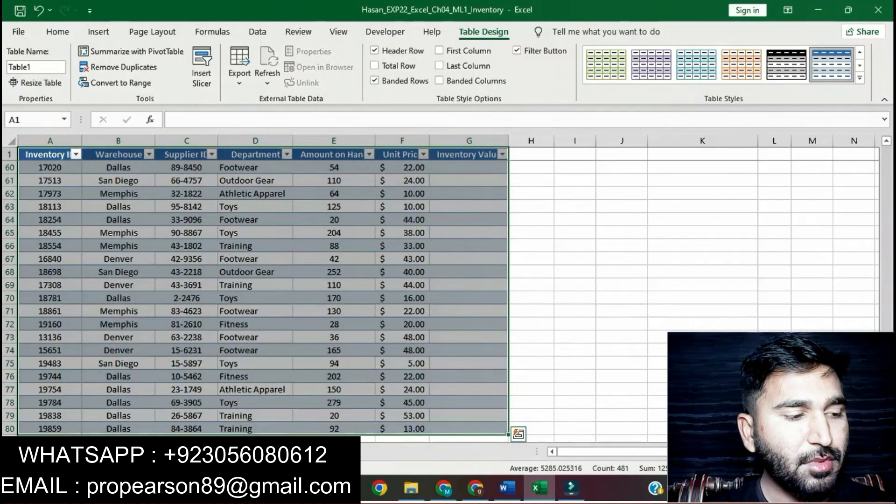
left_click(469, 168)
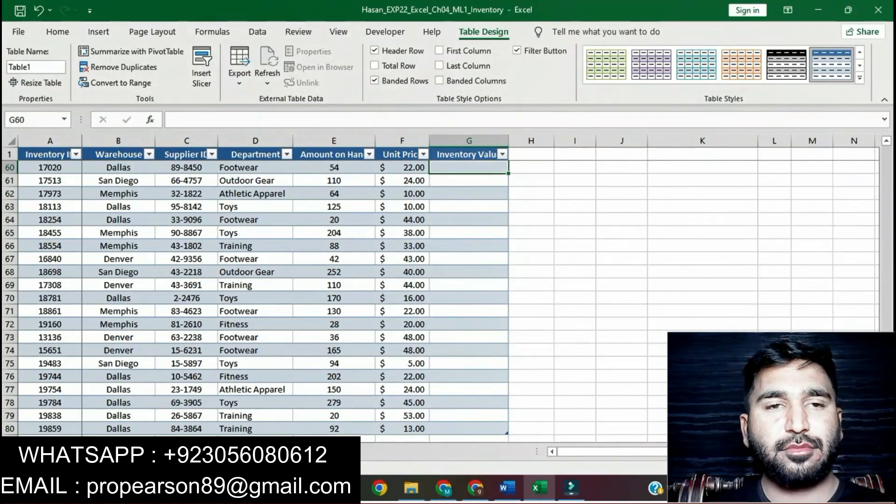
key("alt+Tab")
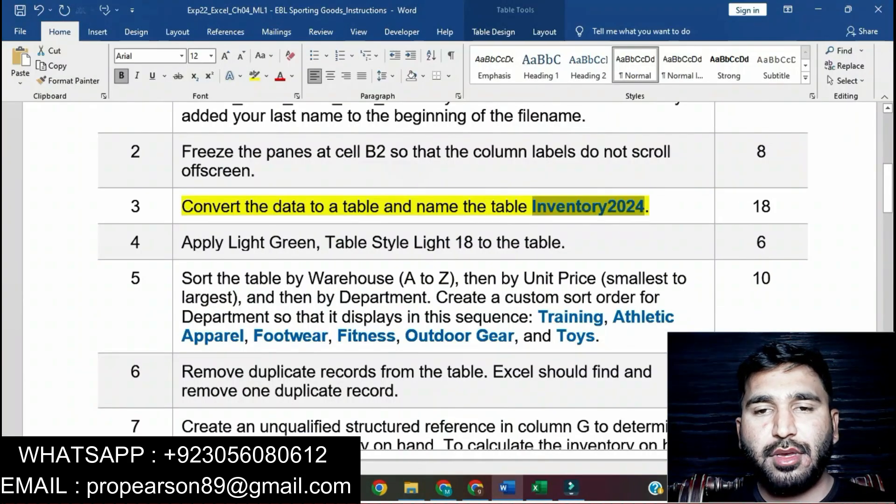
key("alt+Tab")
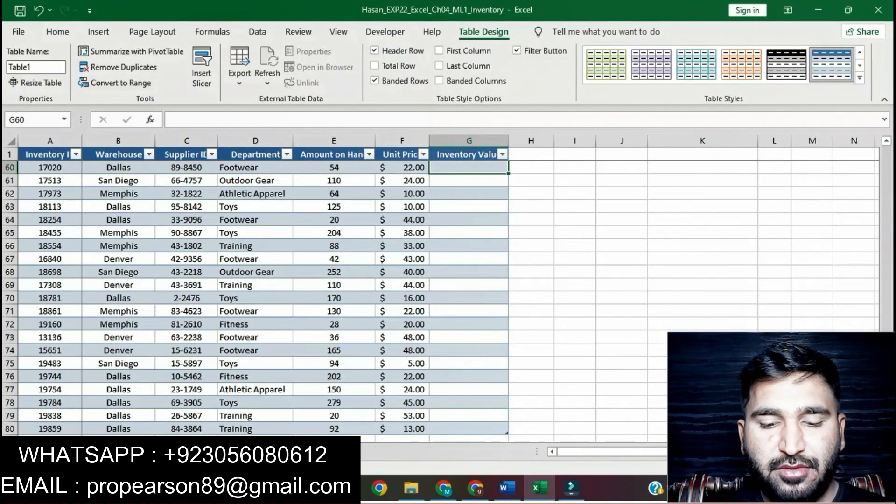
left_click(36, 67)
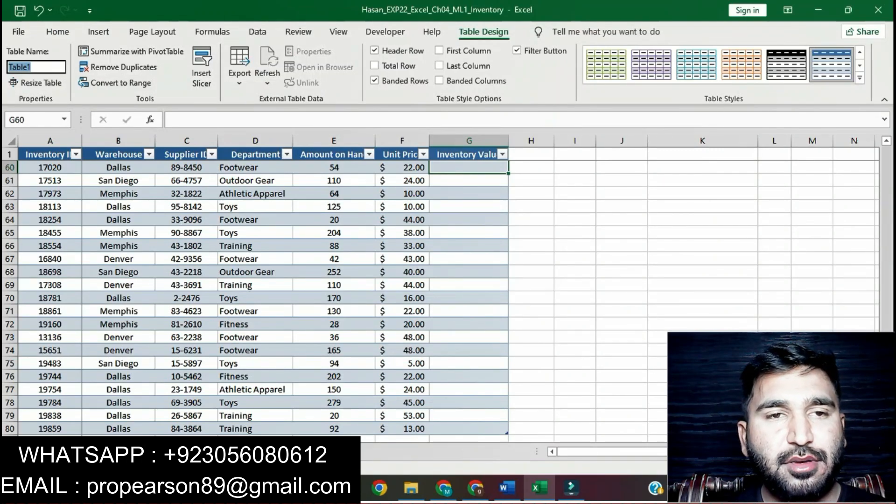
key("ctrl+v")
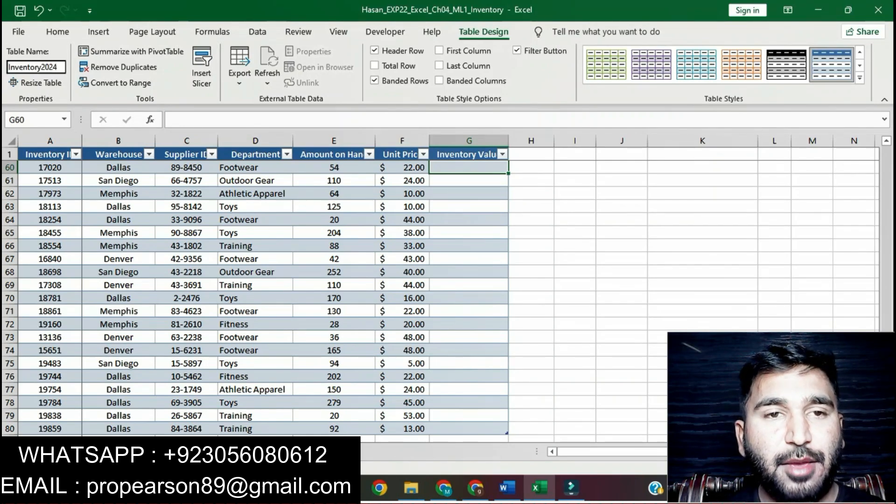
key("Return")
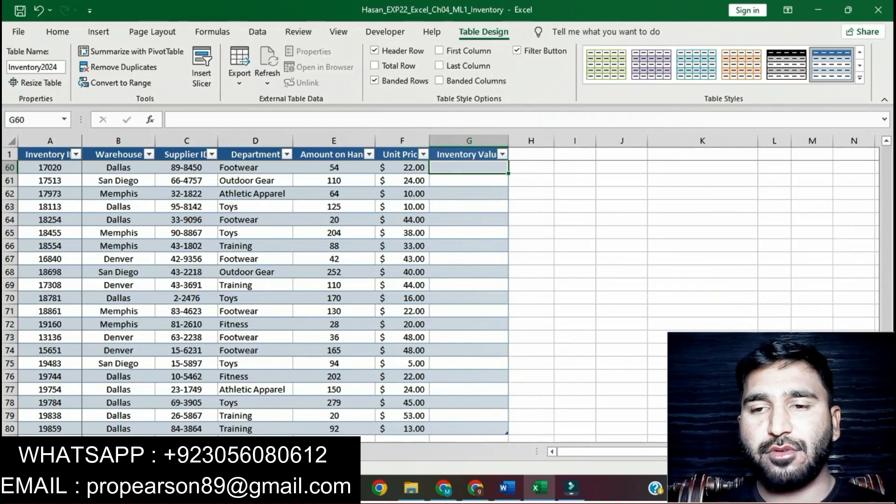
Step: In the Word instructions, remove the highlight from instruction 3 and highlight instruction 4 in yellow
left_click(507, 488)
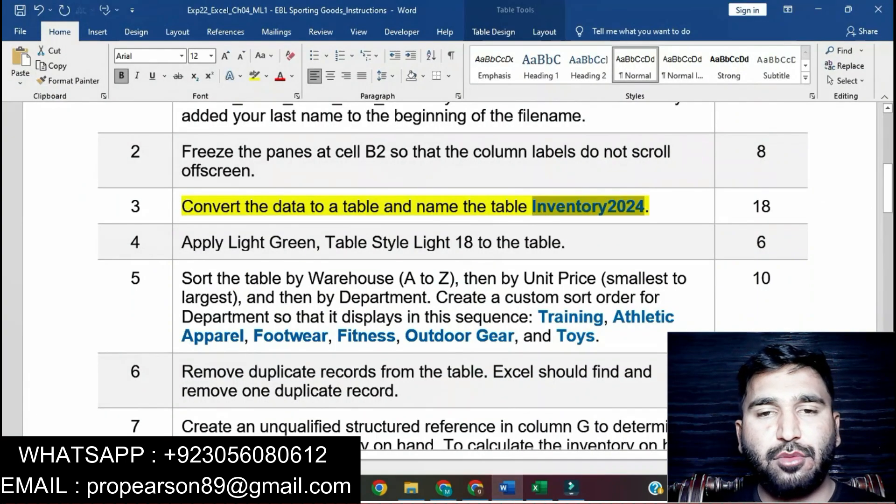
left_click(310, 206)
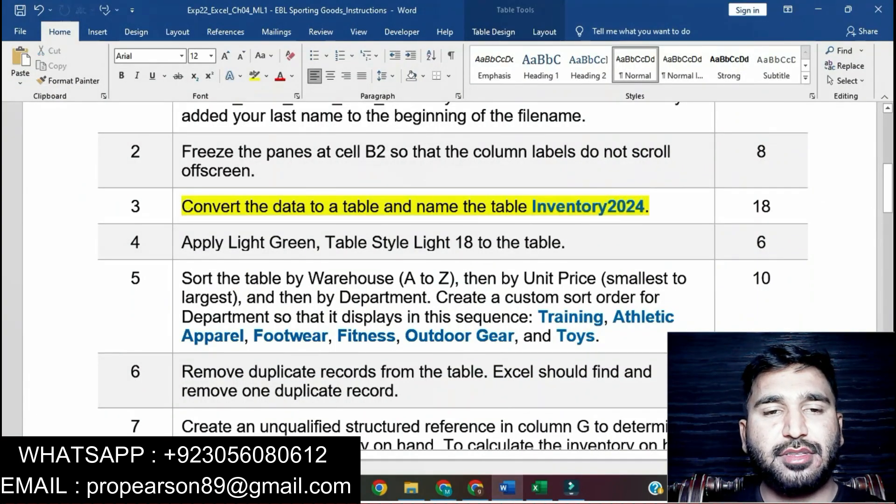
triple_click(315, 207)
left_click(232, 187)
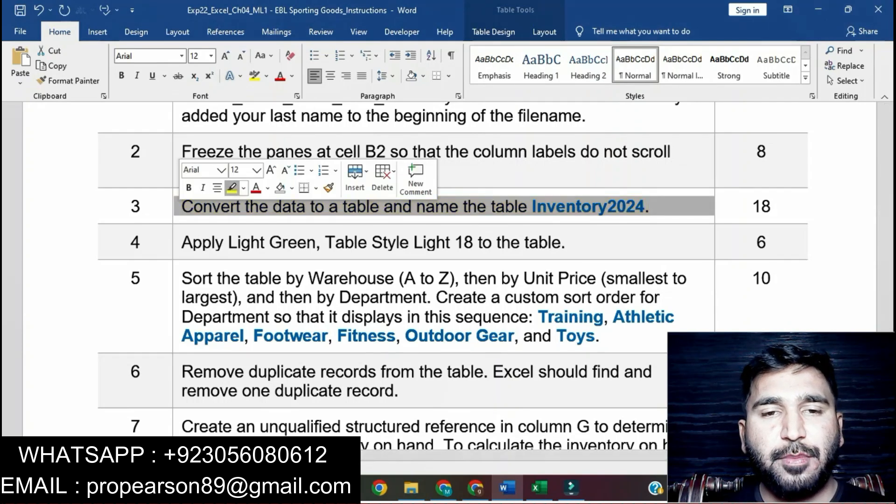
left_click(177, 243)
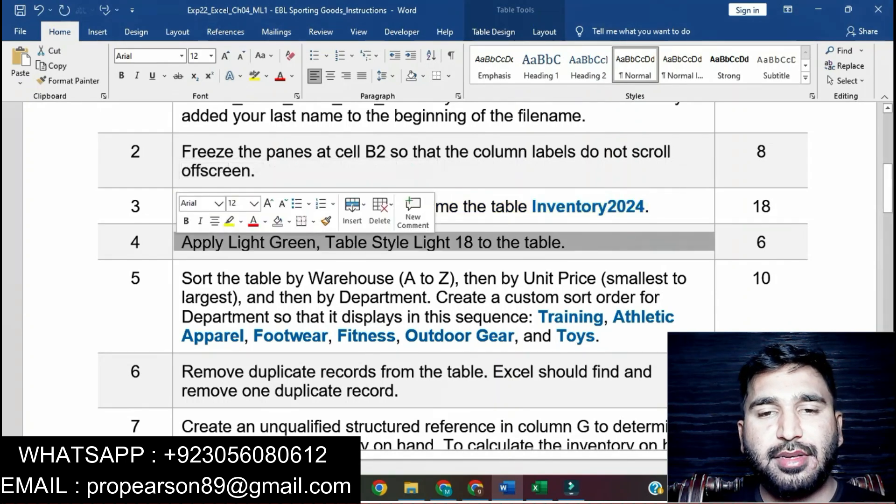
left_click(230, 222)
left_click(261, 242)
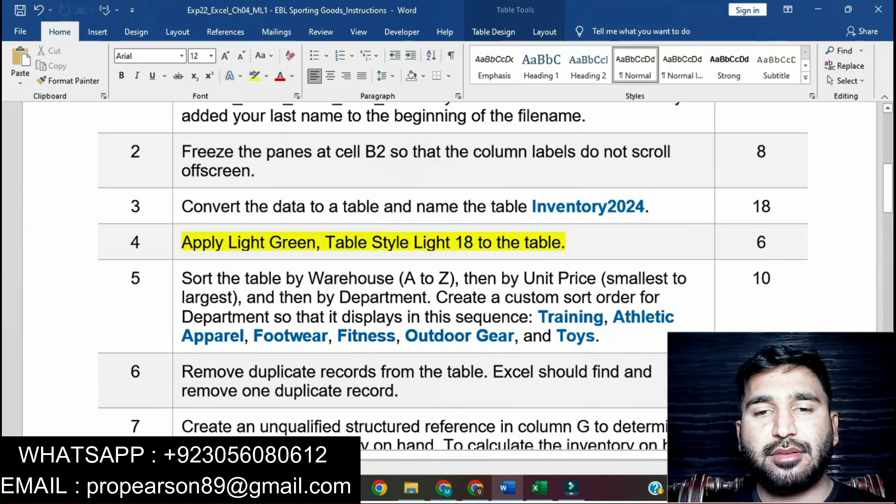
Step: Switch to the Excel workbook and apply the Light Green, Table Style Light 18 style to the Inventory2024 table
left_click(537, 487)
left_click(334, 246)
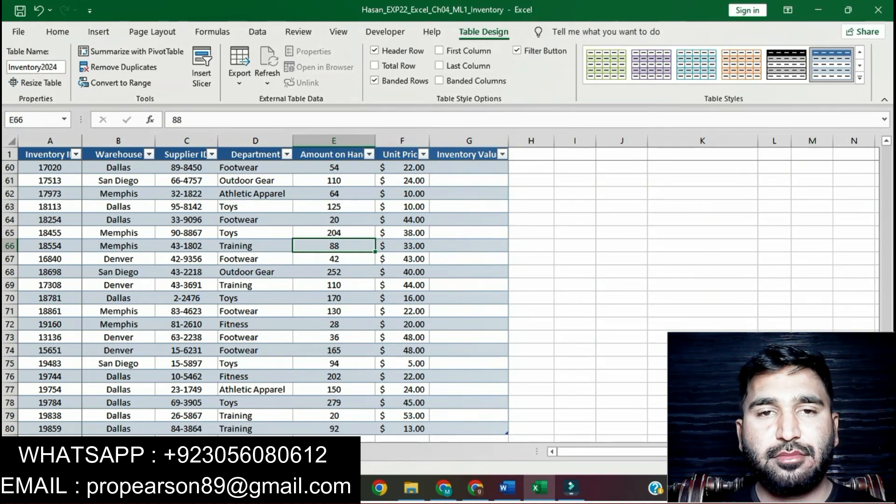
left_click(507, 488)
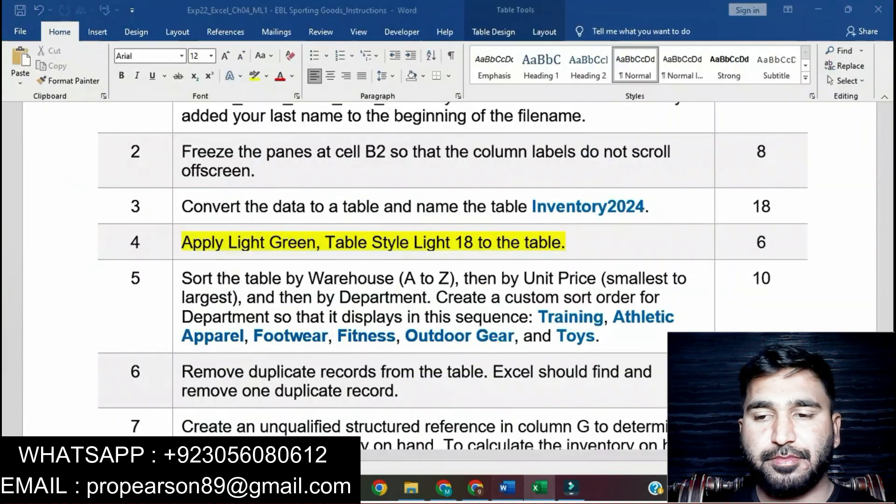
left_click(540, 488)
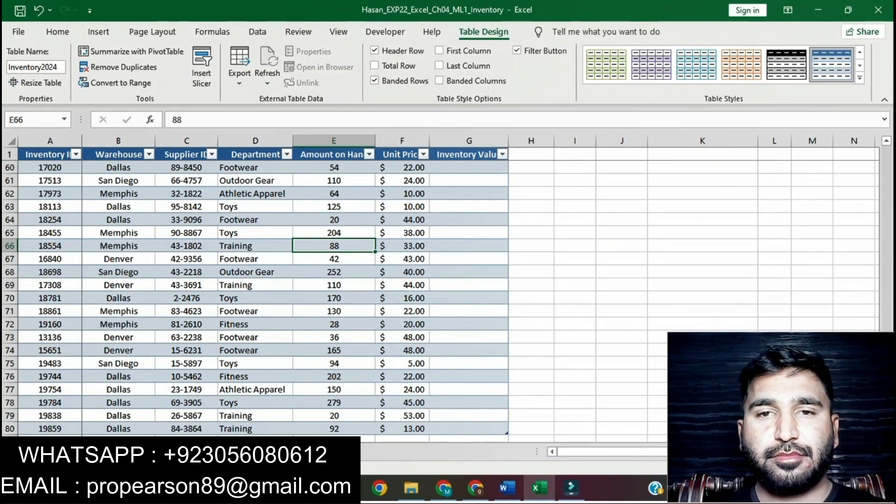
left_click(860, 78)
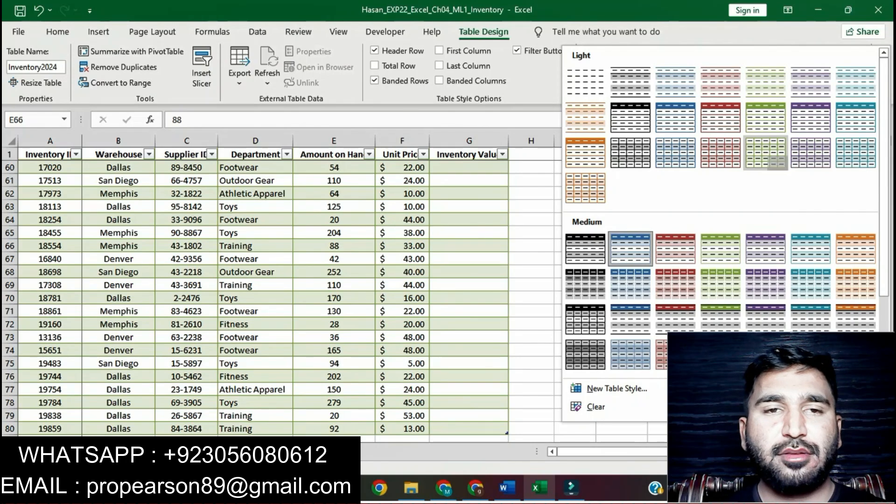
left_click(766, 152)
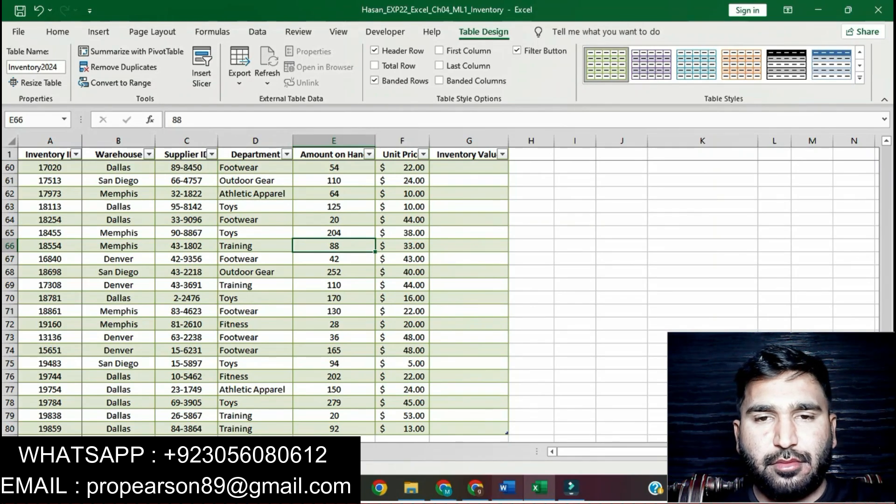
Step: In the Word instructions, remove the highlight from instruction 4 and highlight instruction 5 in yellow
left_click(507, 487)
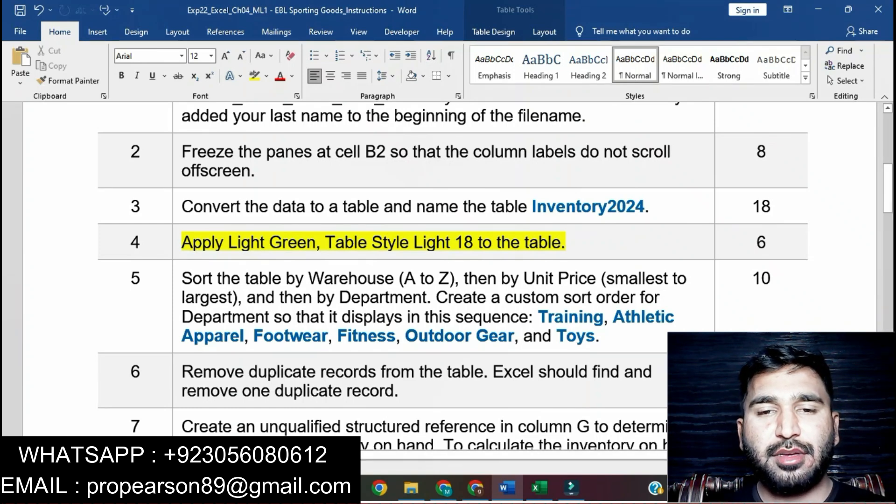
left_click(177, 243)
left_click(230, 226)
left_click(567, 242)
left_click(296, 279)
scroll(296, 279, "down", 3)
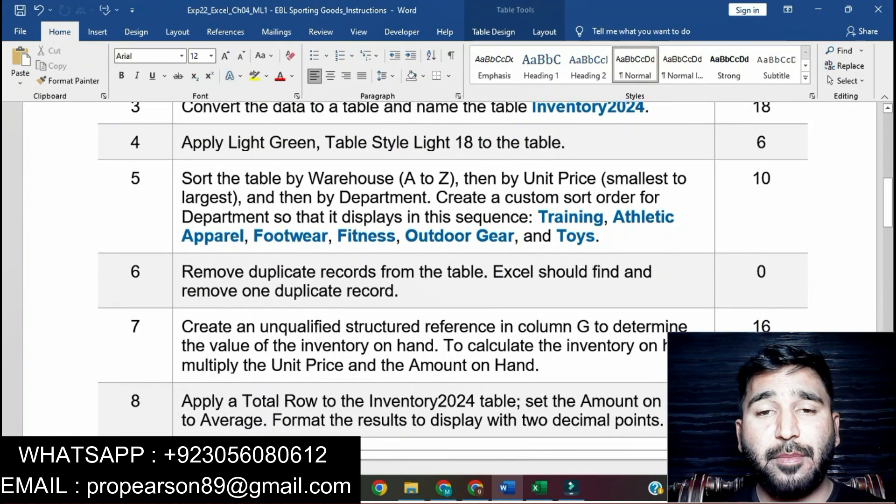
left_click(182, 178)
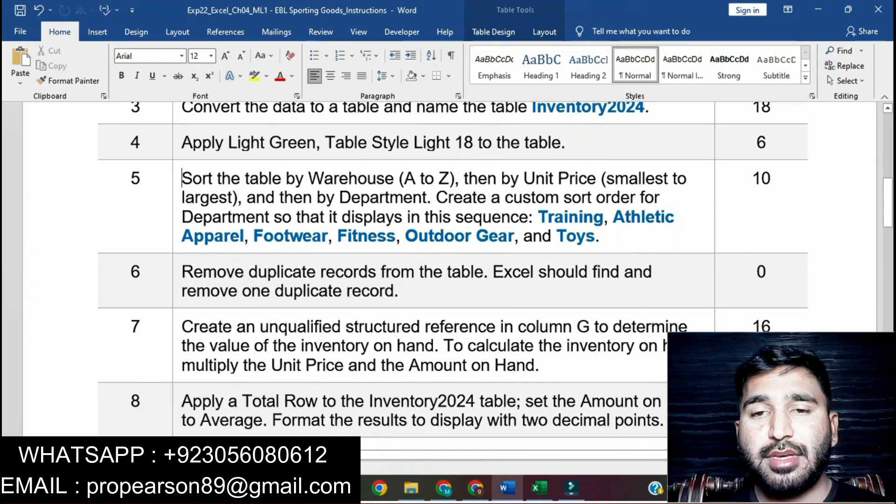
left_click(177, 179)
left_click(231, 158)
left_click(266, 198)
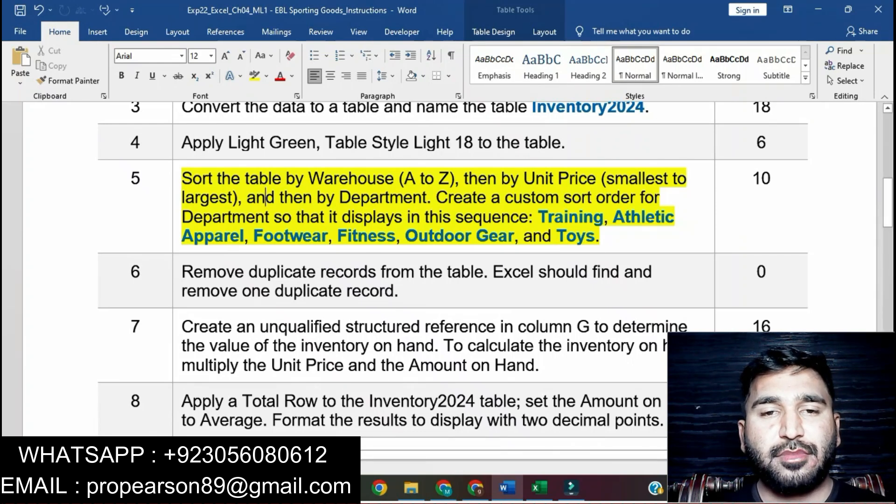
Step: Mark the Warehouse part of instruction 5, then start a custom sort of the Excel table by Warehouse, A to Z
left_click_drag(181, 179, 464, 178)
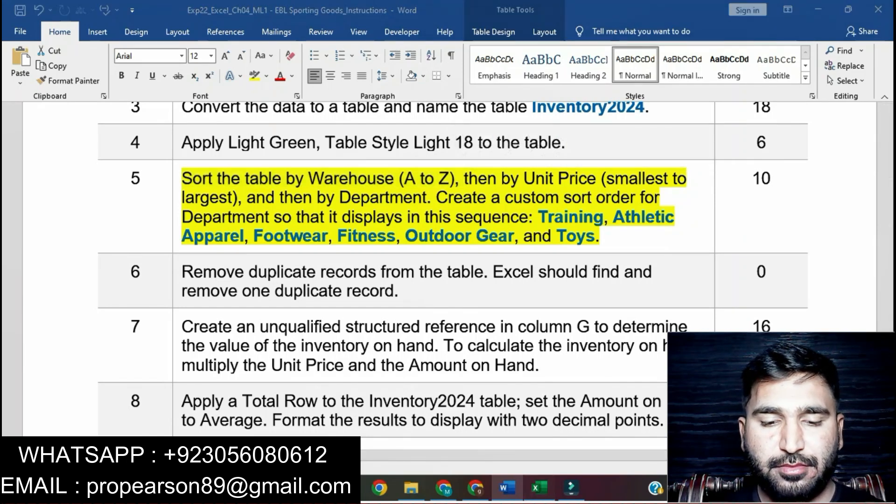
key("alt+Tab")
left_click(118, 154)
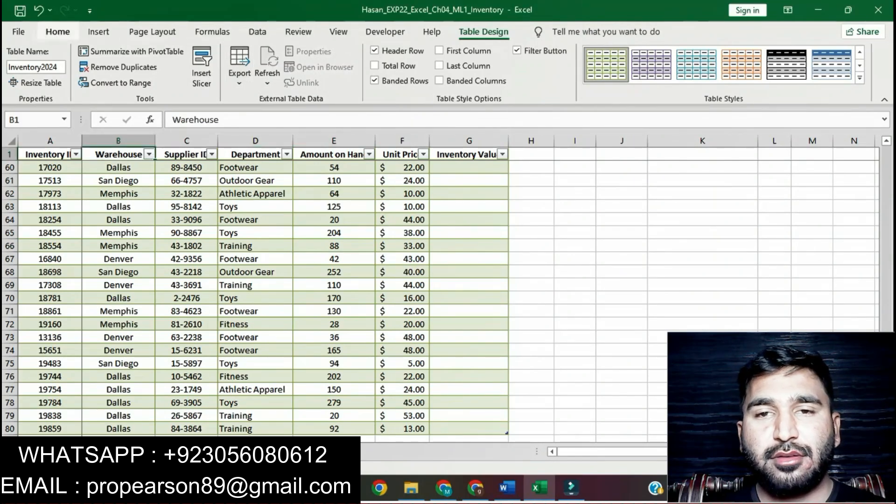
left_click(57, 32)
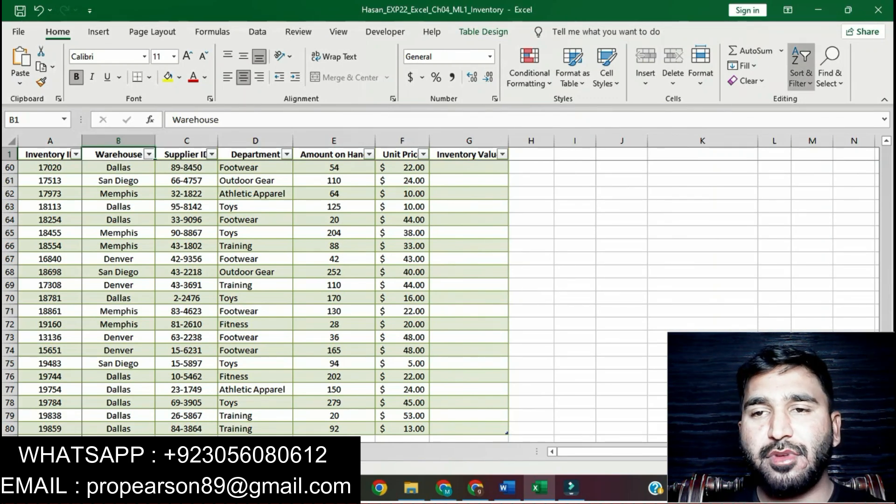
left_click(802, 65)
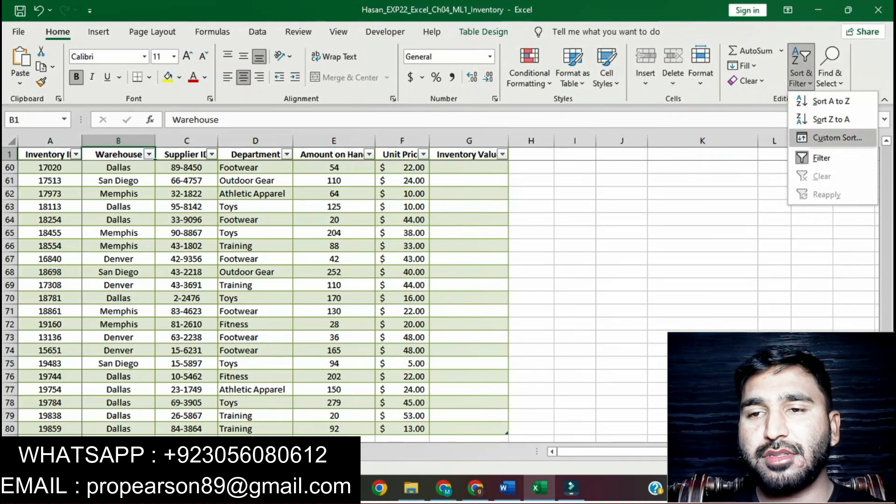
left_click(837, 137)
left_click(439, 229)
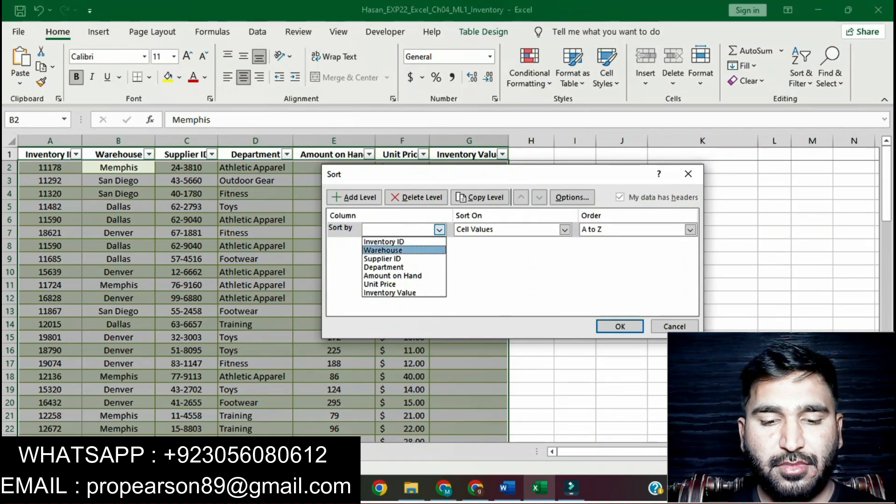
left_click(384, 251)
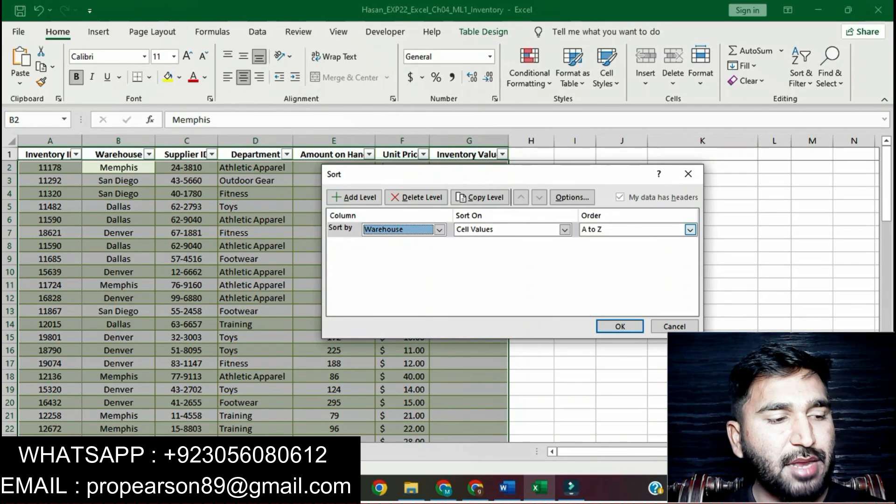
Step: Mark the Unit Price part of instruction 5 in Word and add a second Excel sort level by Unit Price, Smallest to Largest
left_click(507, 488)
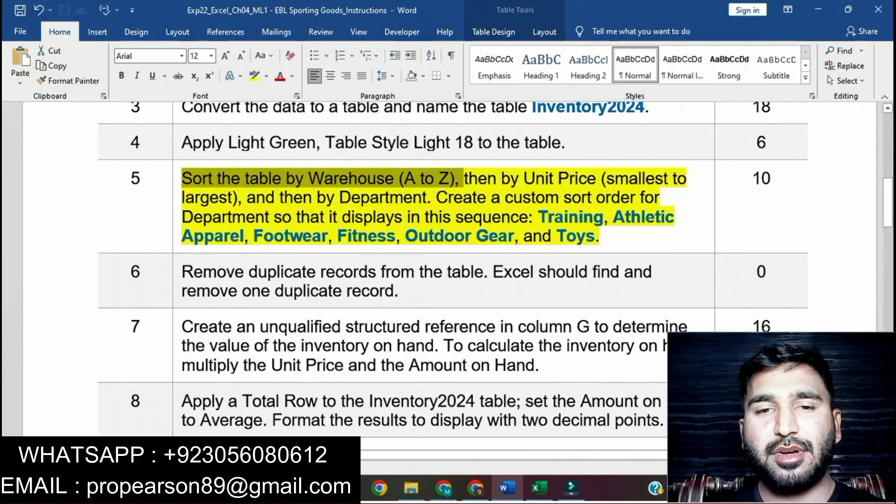
left_click_drag(468, 180, 241, 198)
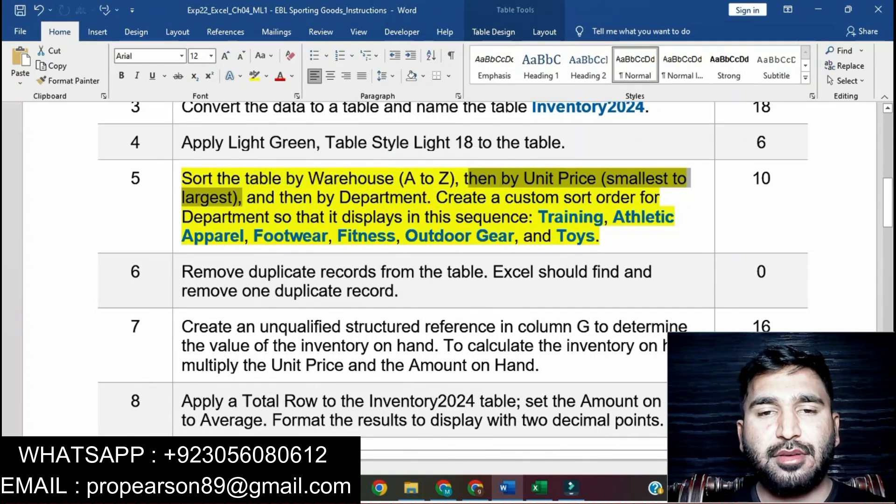
key("alt+Tab")
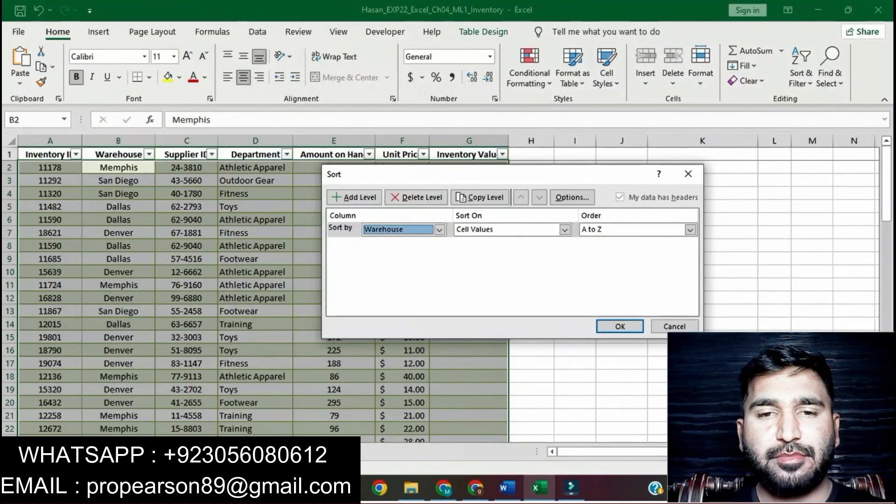
left_click(354, 197)
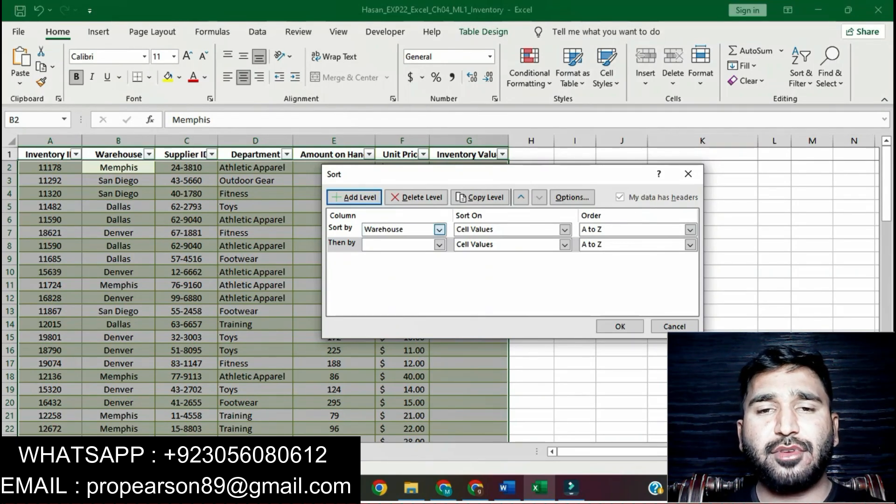
left_click(439, 244)
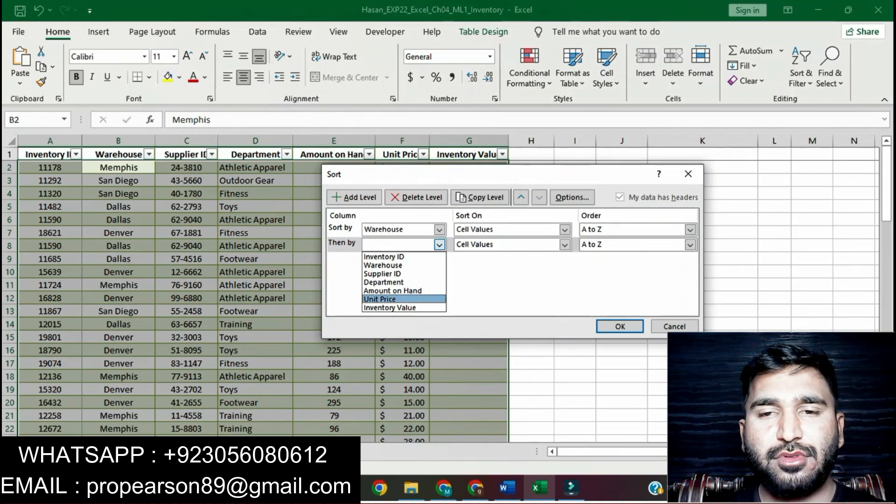
left_click(404, 299)
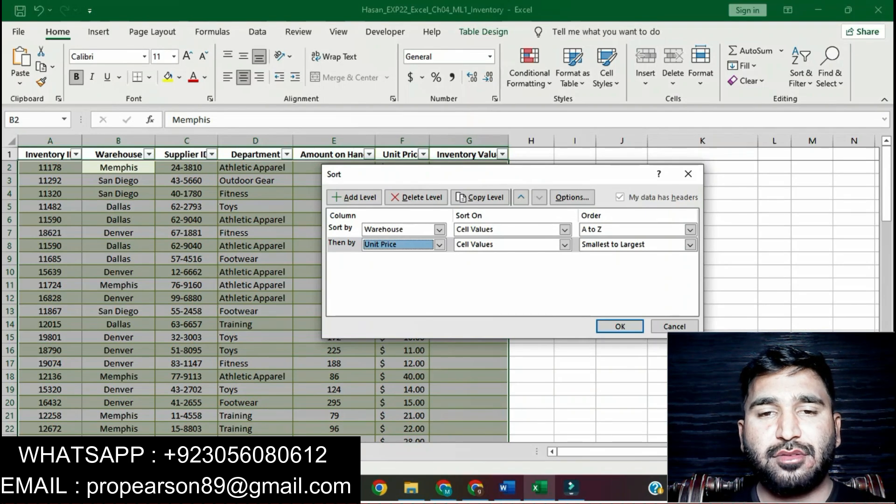
Step: Mark the "and then by Department" part of instruction 5 in Word and add a third Excel sort level by Department
left_click(507, 488)
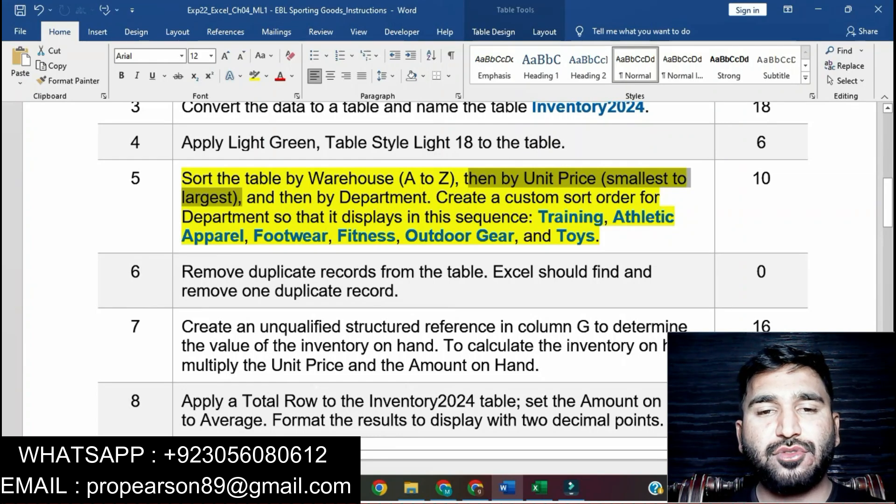
left_click_drag(247, 197, 405, 217)
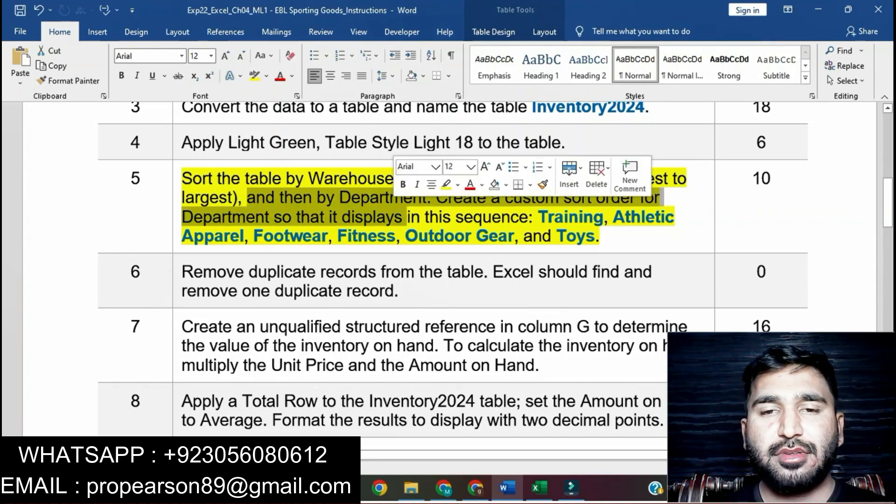
left_click(370, 197)
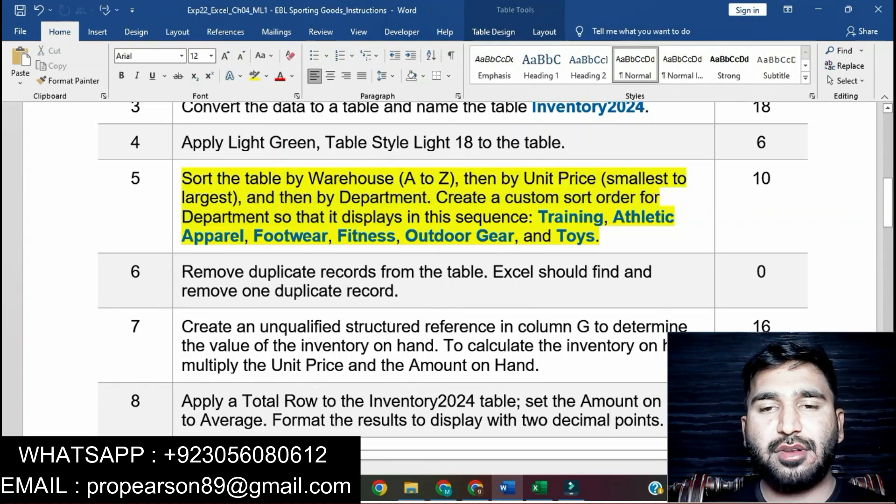
left_click_drag(248, 198, 427, 198)
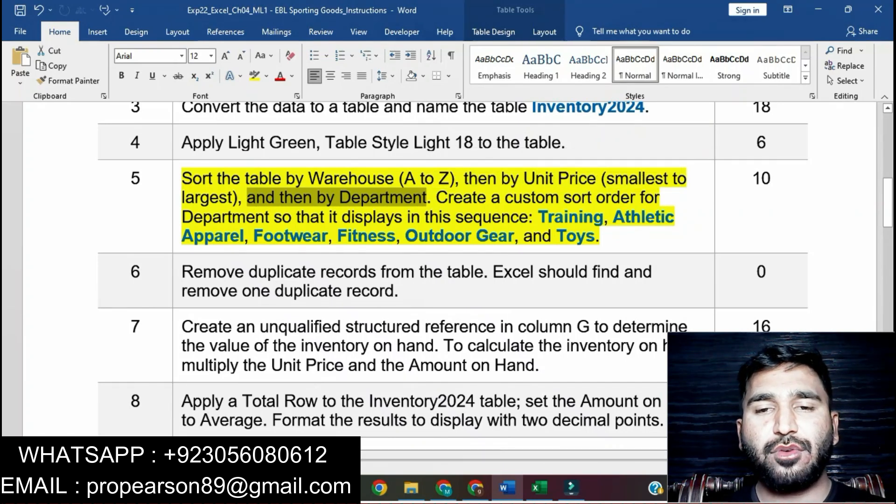
key("alt+Tab")
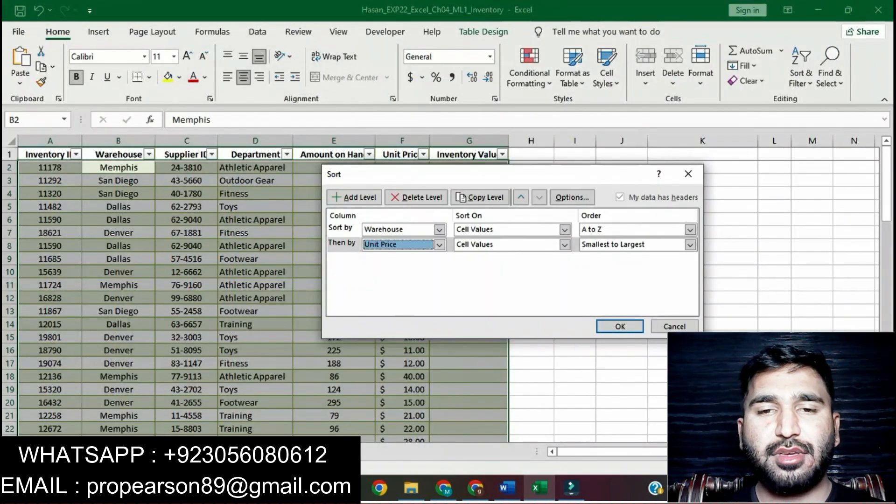
left_click(355, 197)
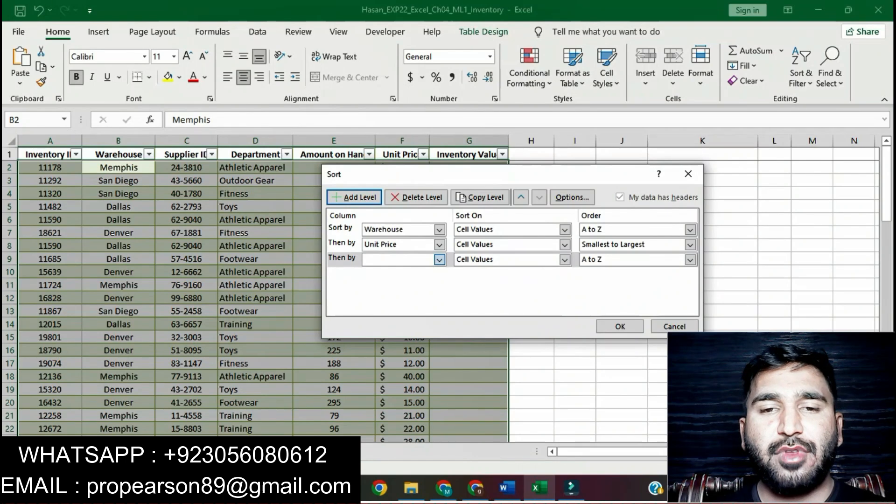
left_click(439, 260)
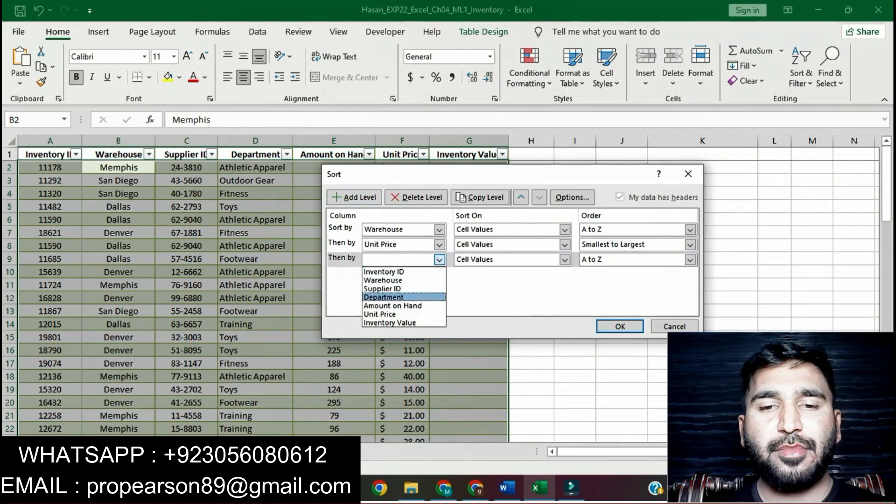
left_click(384, 297)
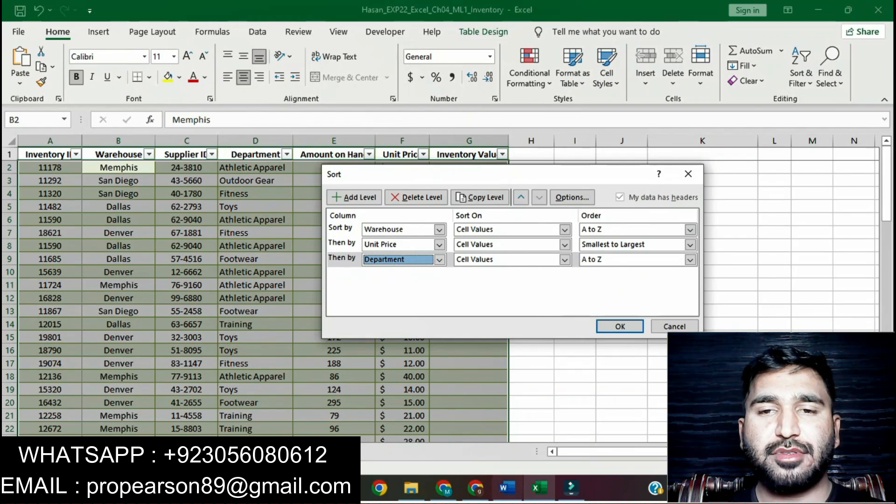
Step: Mark the custom sort order sentence of instruction 5 in Word, then open a new custom list for the Department level's order in Excel
left_click(507, 488)
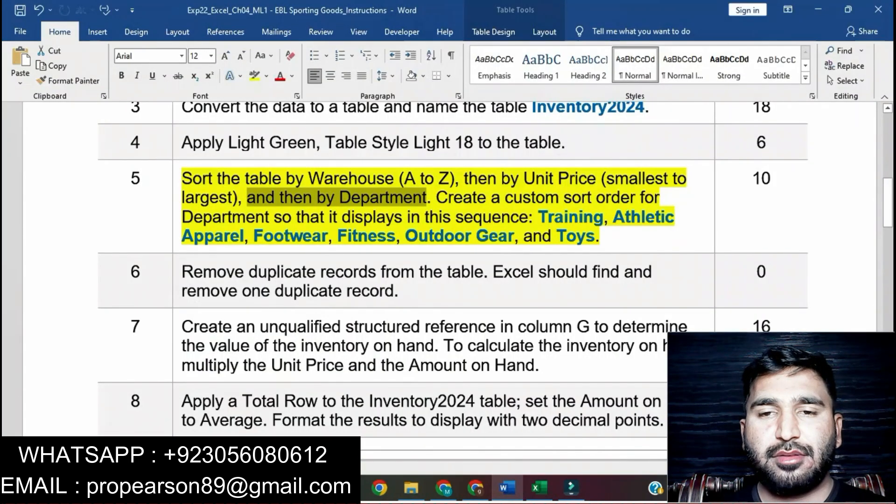
left_click(466, 236)
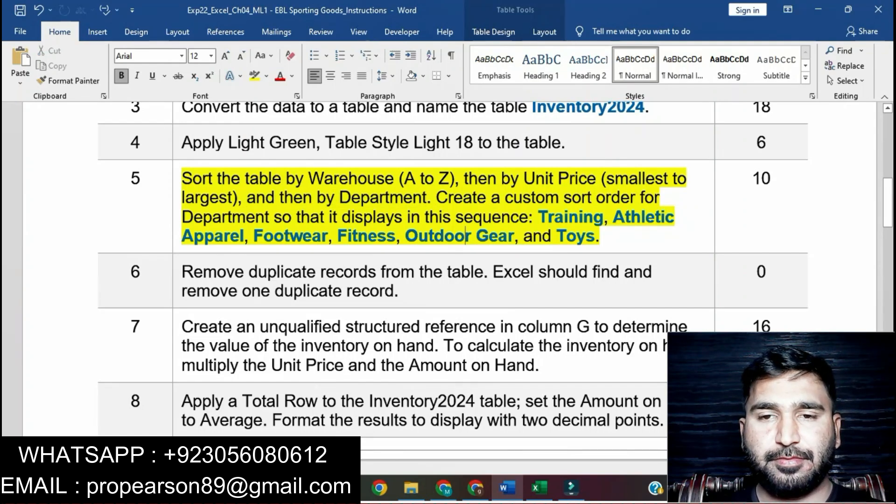
left_click_drag(437, 197, 528, 217)
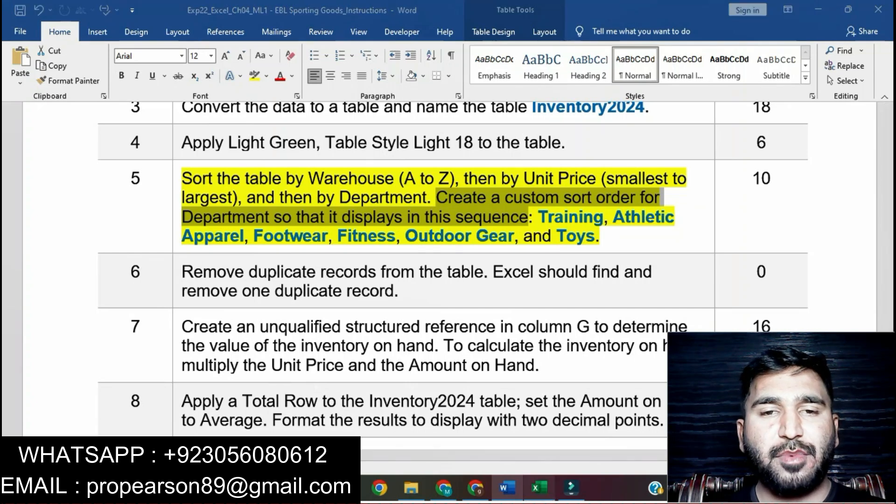
key("alt+Tab")
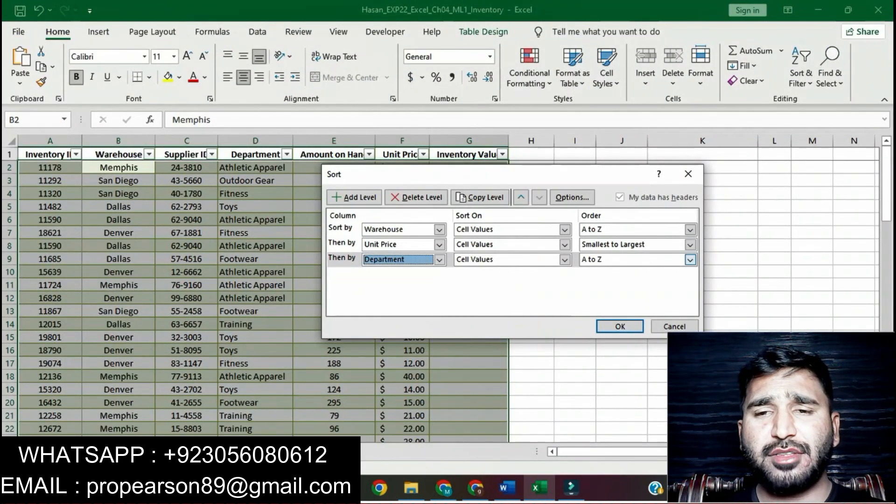
left_click(691, 259)
key("Return")
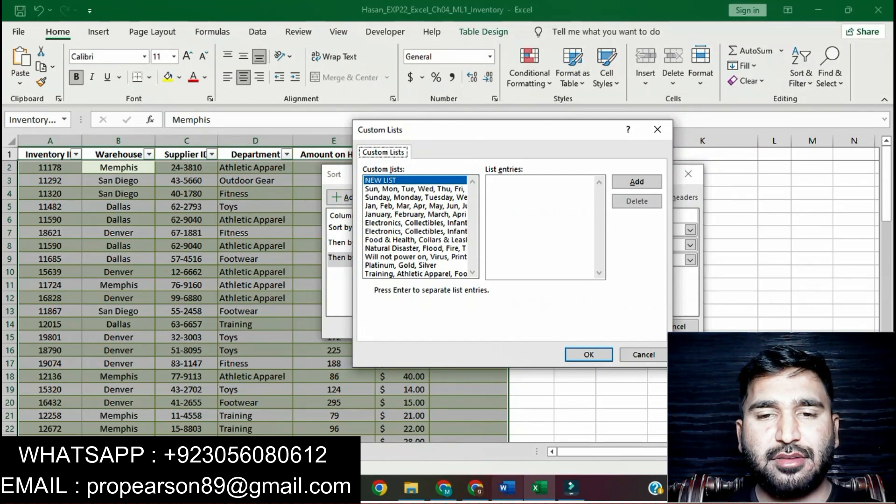
Step: Mark Training in instruction 5 in Word, then enter "Training," as the first entry of the new custom list in Excel
left_click(507, 489)
left_click(567, 236)
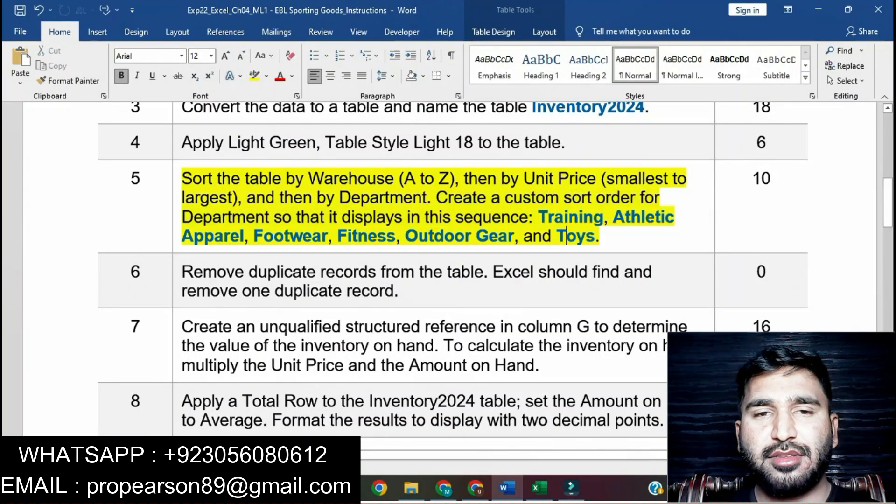
left_click_drag(538, 217, 602, 217)
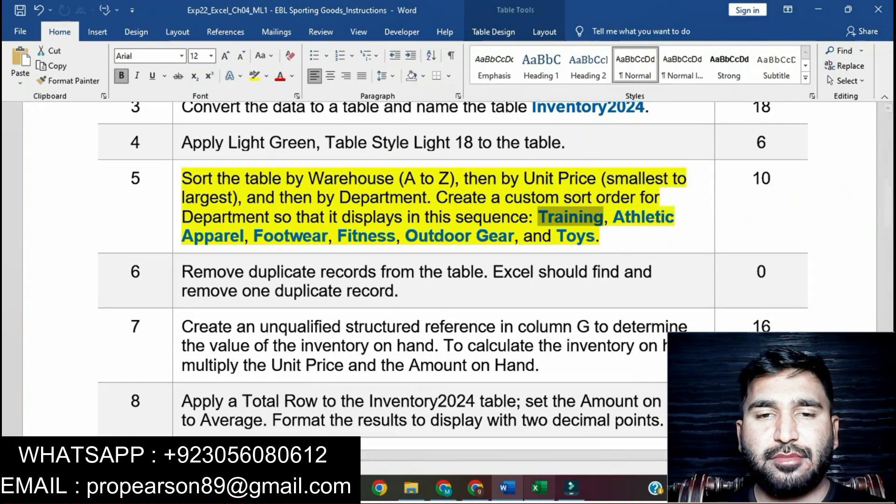
key("alt+Tab")
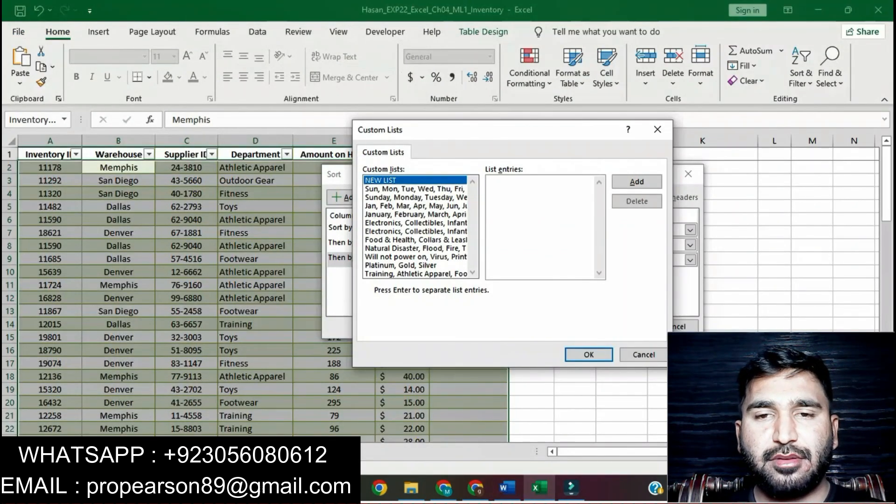
type("T")
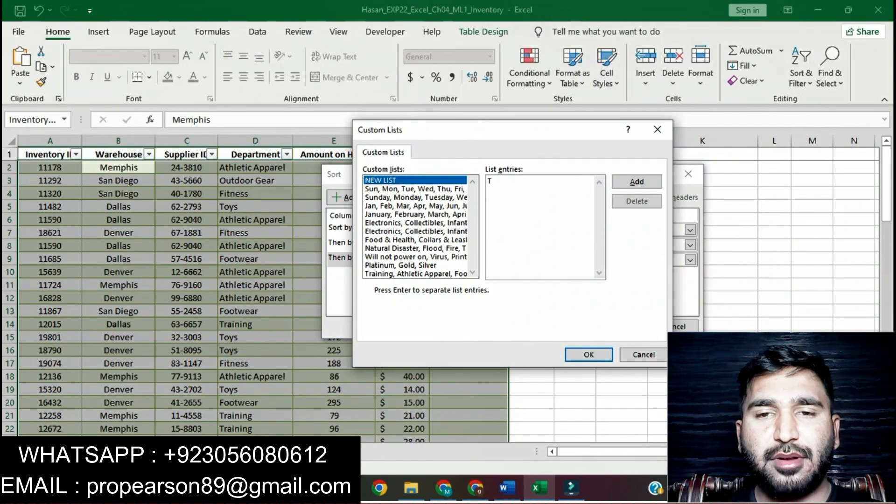
type("r")
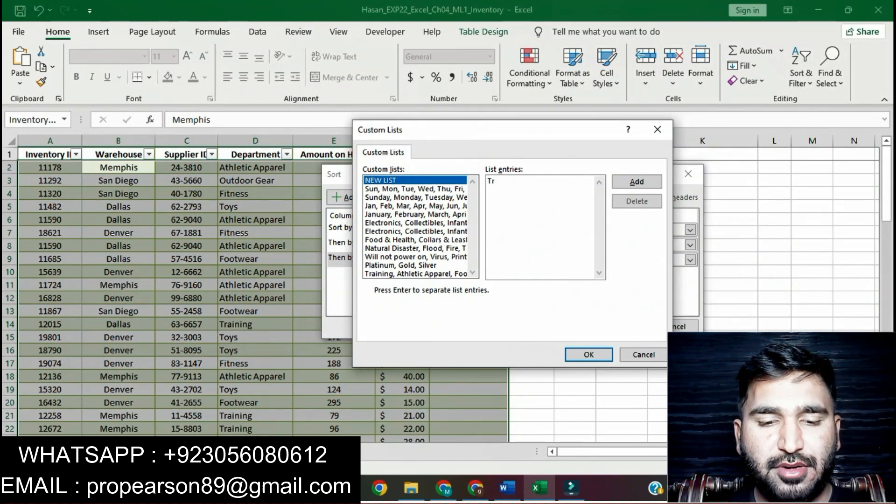
type("ain")
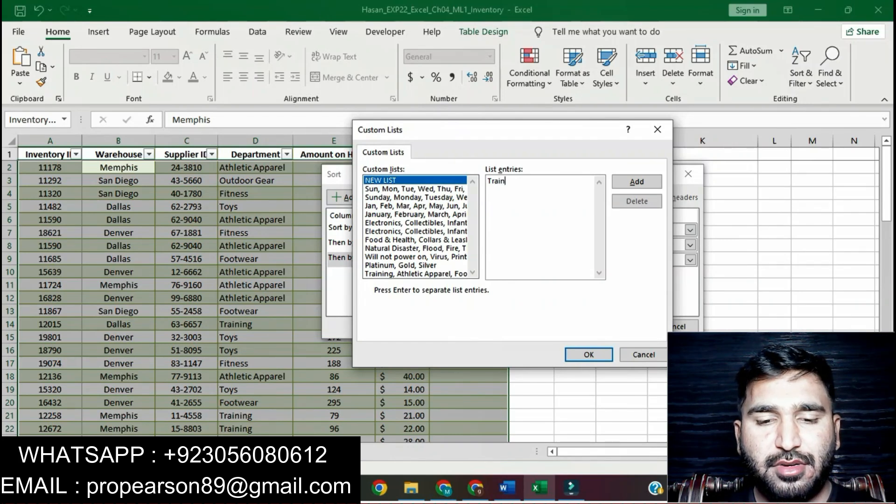
type("ing,")
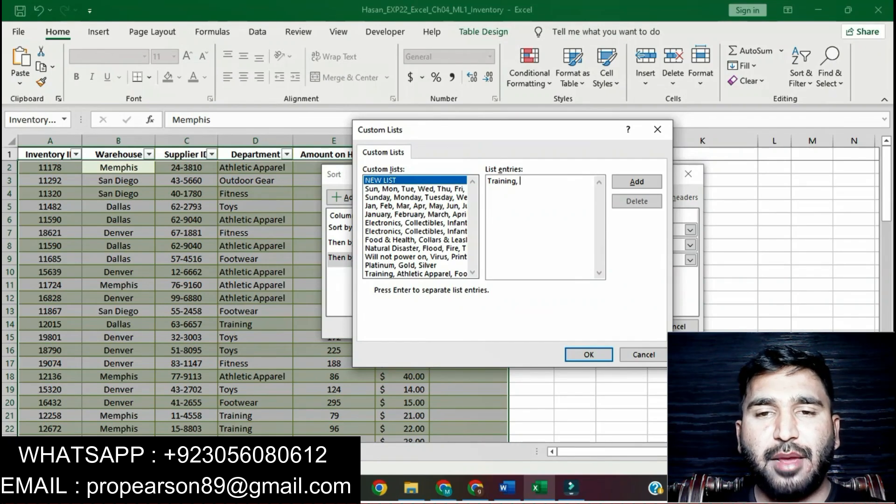
Step: Mark Athletic Apparel in the Word instructions, then add "Athletics Apparel," as the second entry of the custom list in Excel
left_click(506, 488)
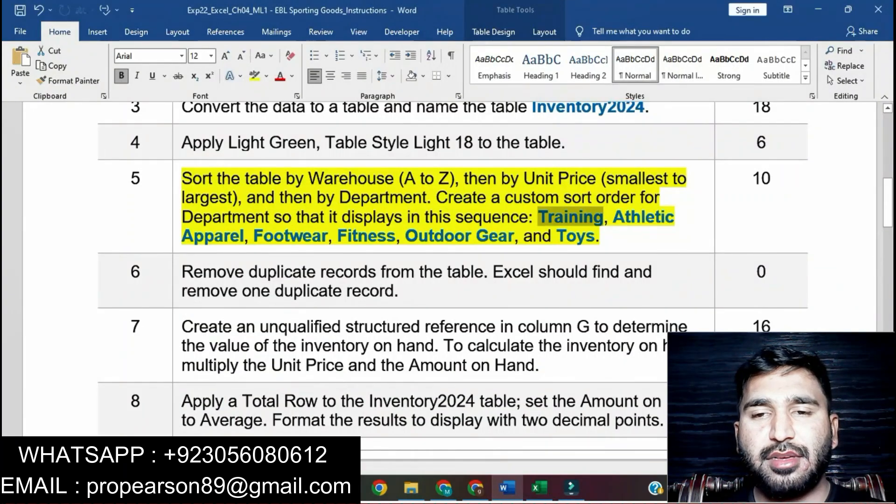
left_click_drag(538, 218, 245, 237)
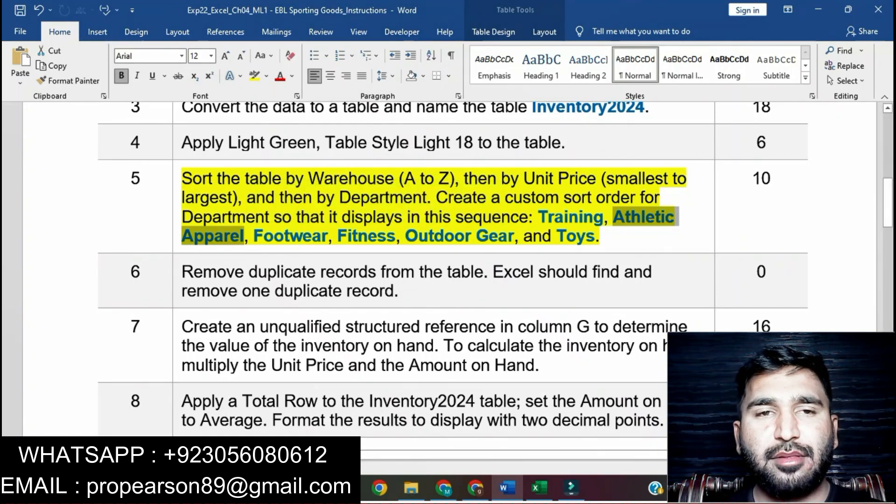
key("alt+Tab")
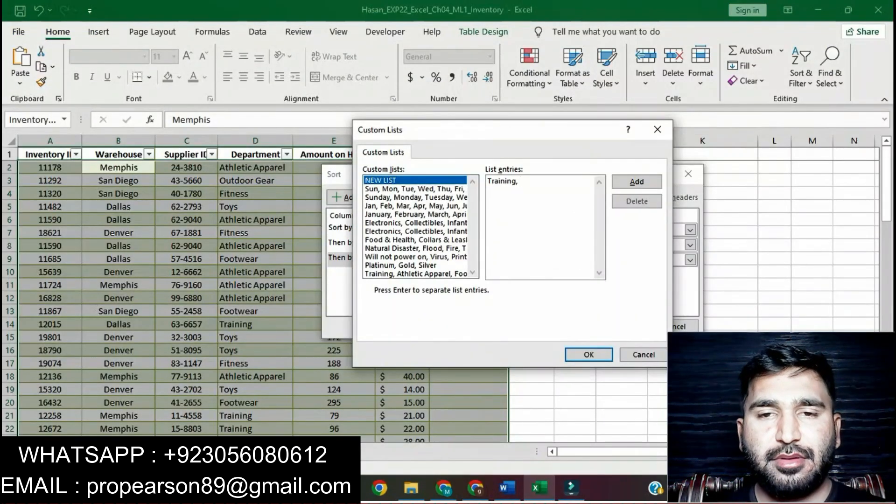
type("A")
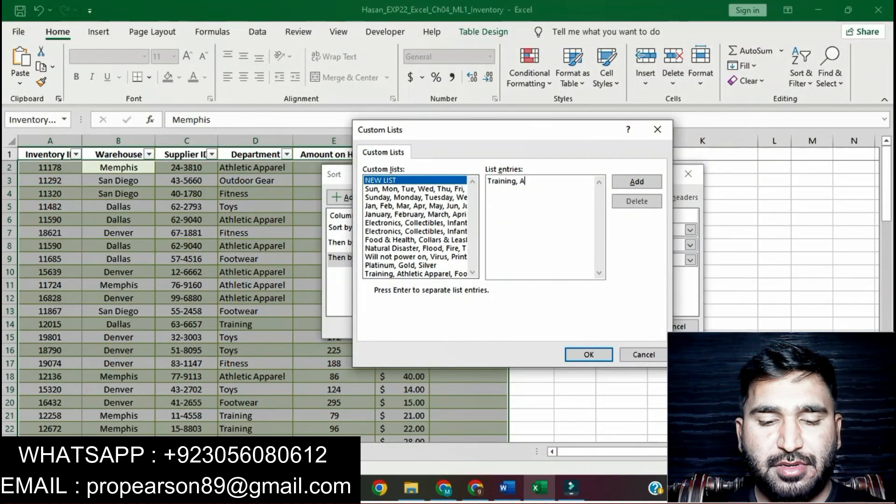
type("th")
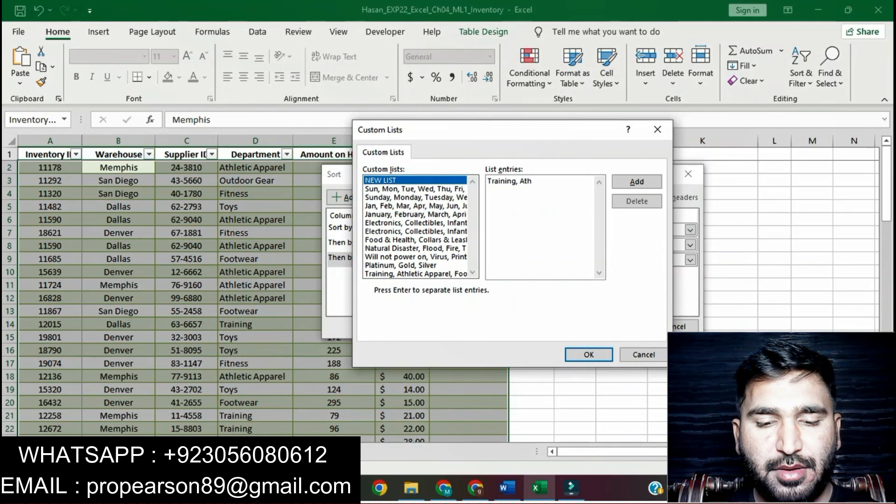
type("letics")
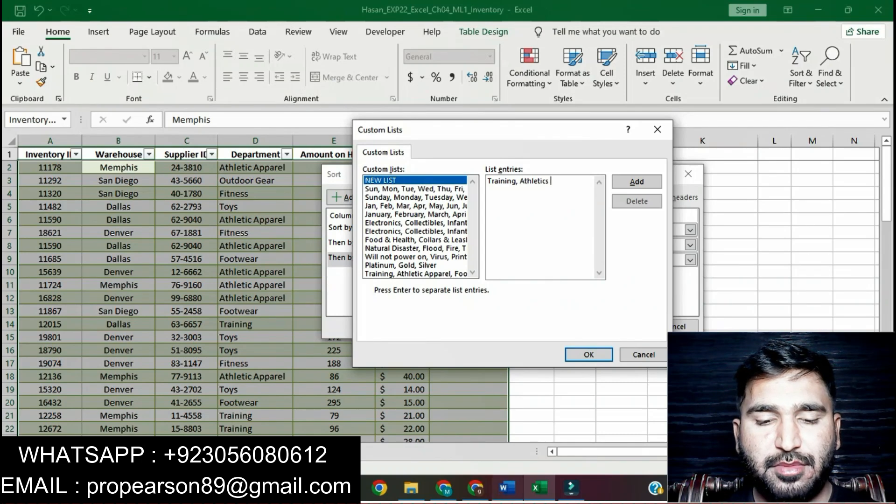
left_click(506, 488)
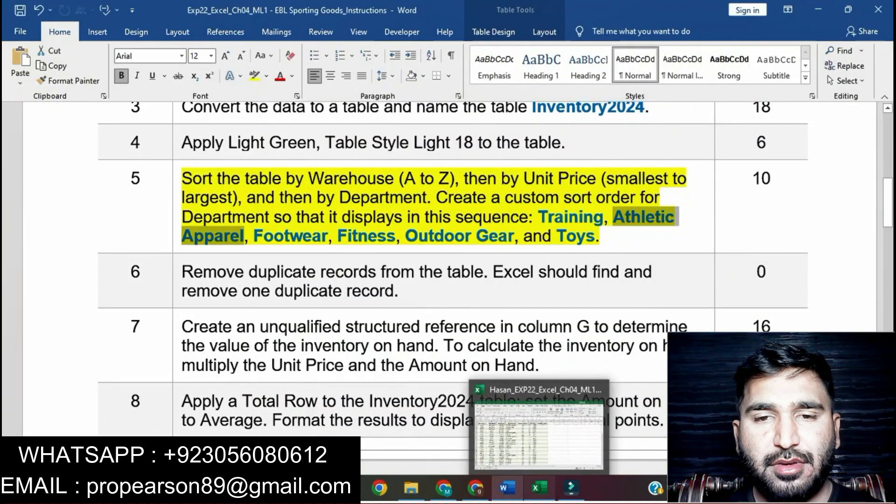
left_click(539, 488)
type("Appa")
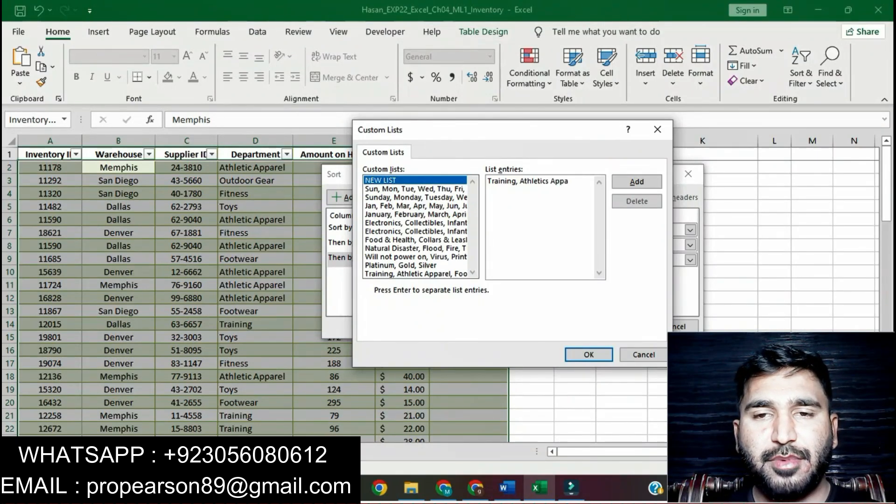
type("rel")
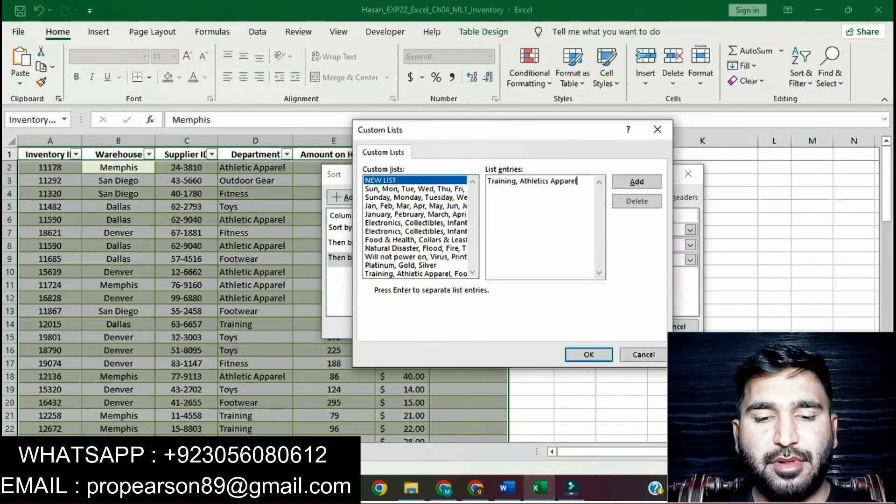
type(",")
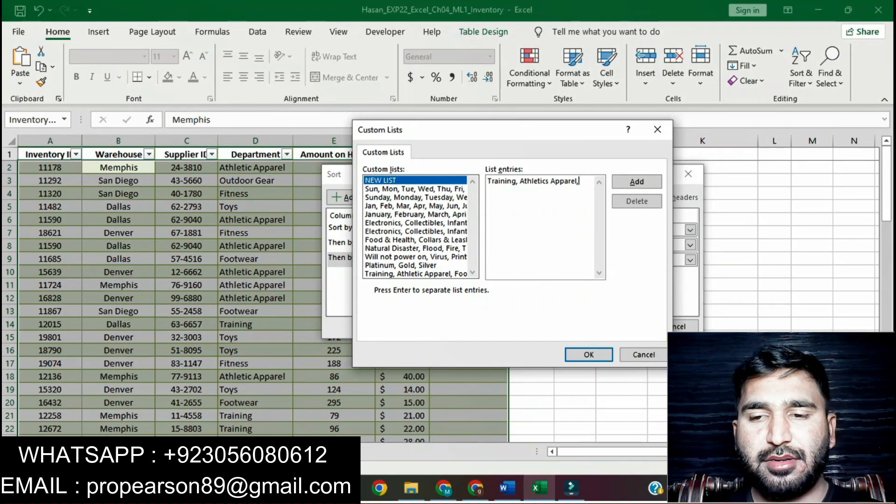
Step: Mark Footwear in the Word instructions, then add "Footwear" as the third entry of the custom list in Excel
key("alt+Tab")
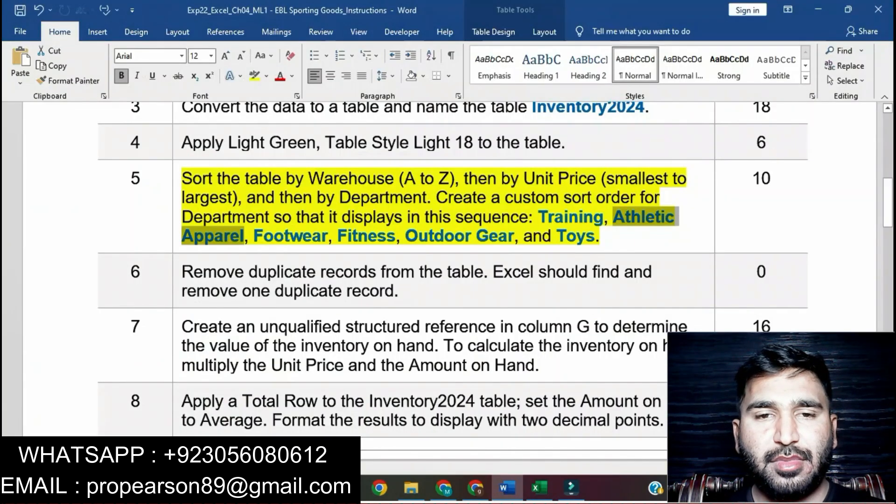
left_click_drag(254, 236, 329, 235)
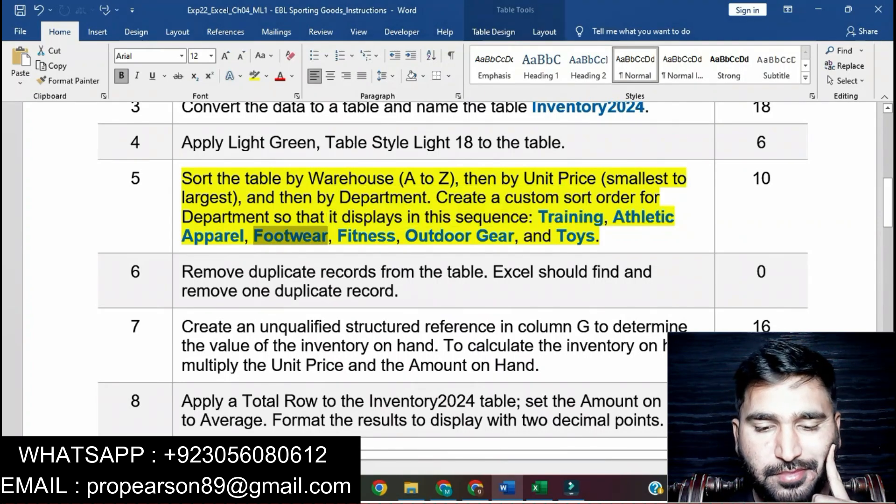
key("alt+Tab")
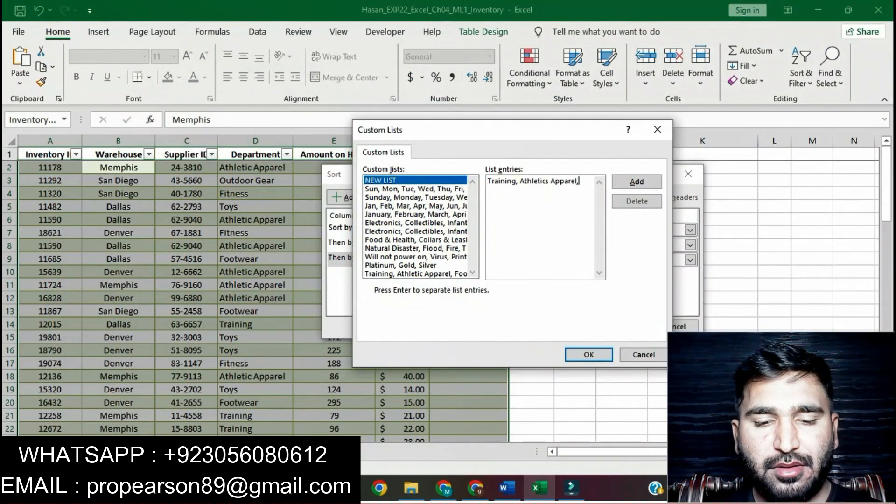
type("F")
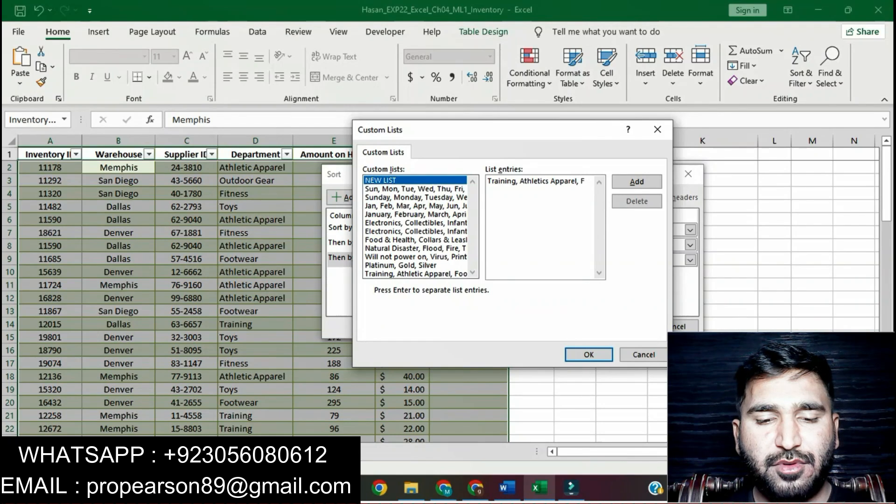
type("ootwear")
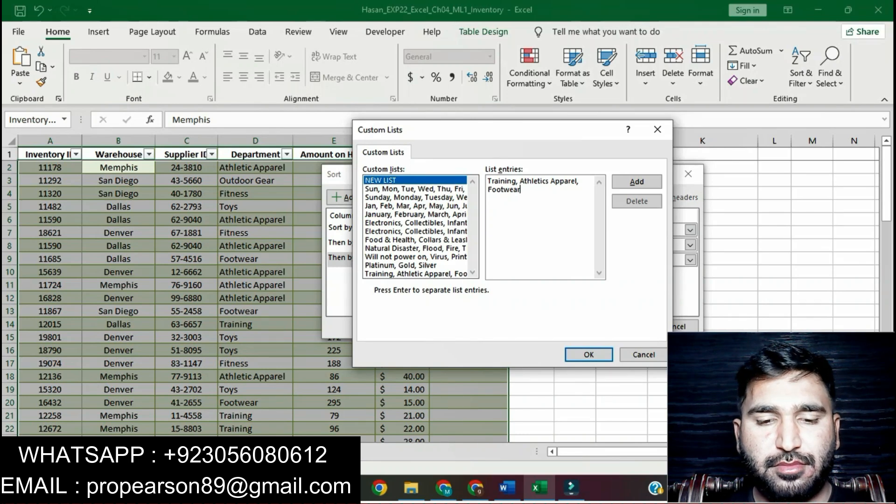
Step: Mark Fitness in instruction 5 in Word, then add "Fitness," as the fourth entry of the custom list in Excel
left_click(507, 489)
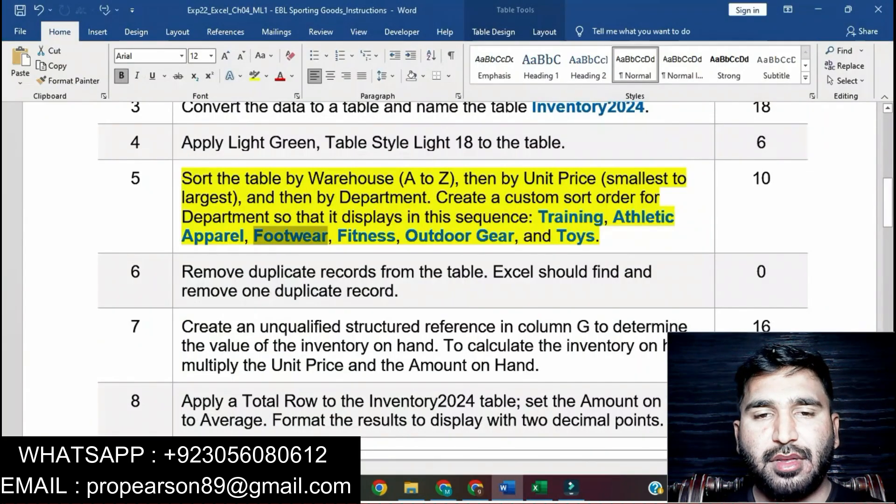
left_click_drag(338, 236, 396, 236)
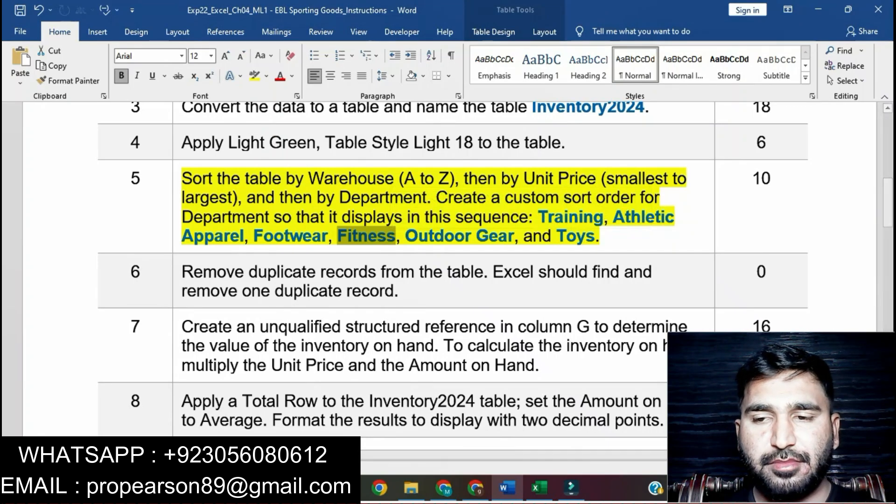
key("alt+Tab")
type(", Fitness,")
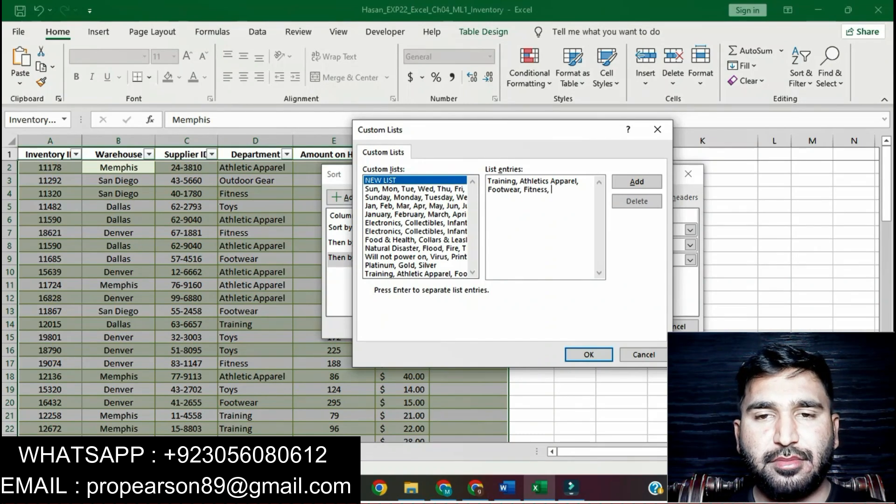
Step: Mark Outdoor Gear in the Word instructions, then add "Outdoor Gear" as the fifth entry of the custom list in Excel
key("alt+Tab")
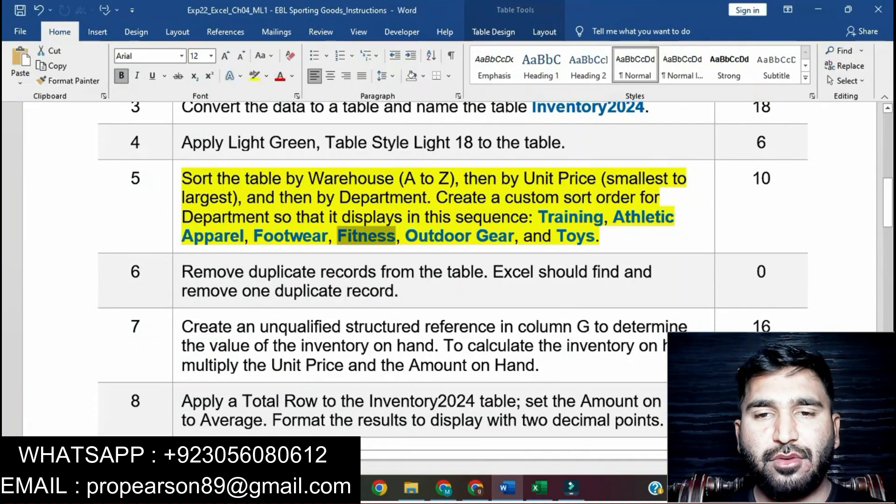
left_click_drag(406, 236, 514, 236)
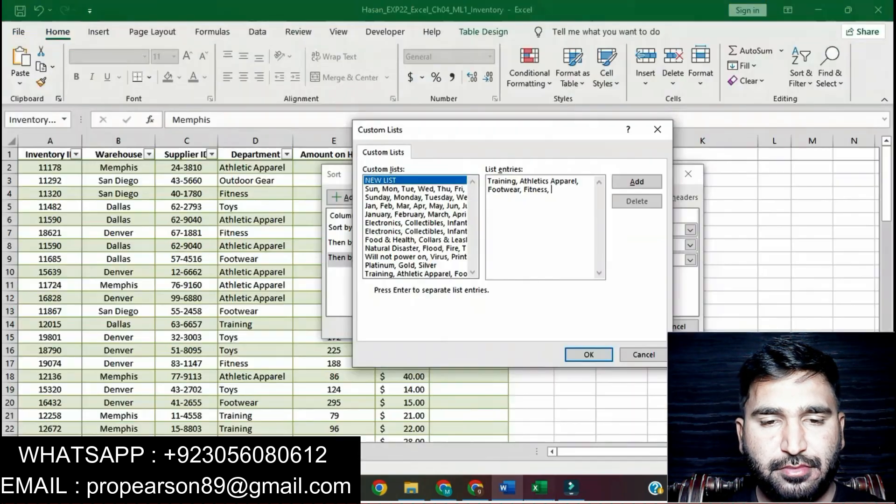
key("alt+Tab")
type("O")
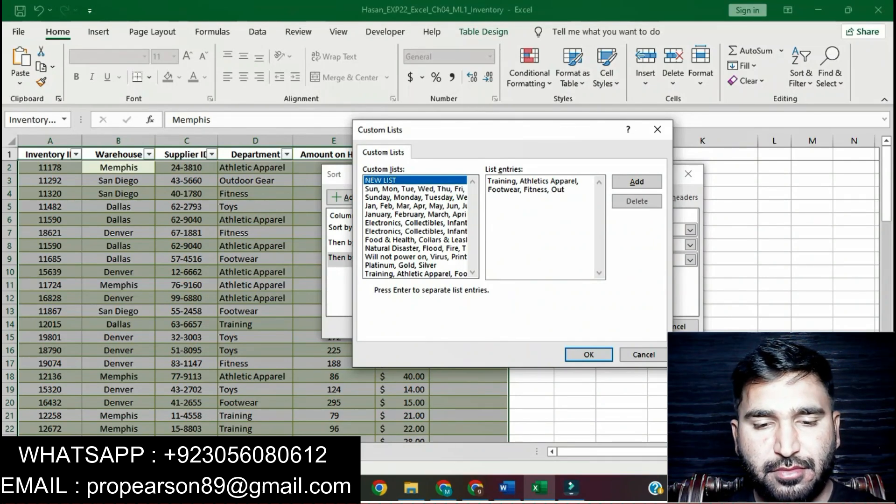
left_click(506, 488)
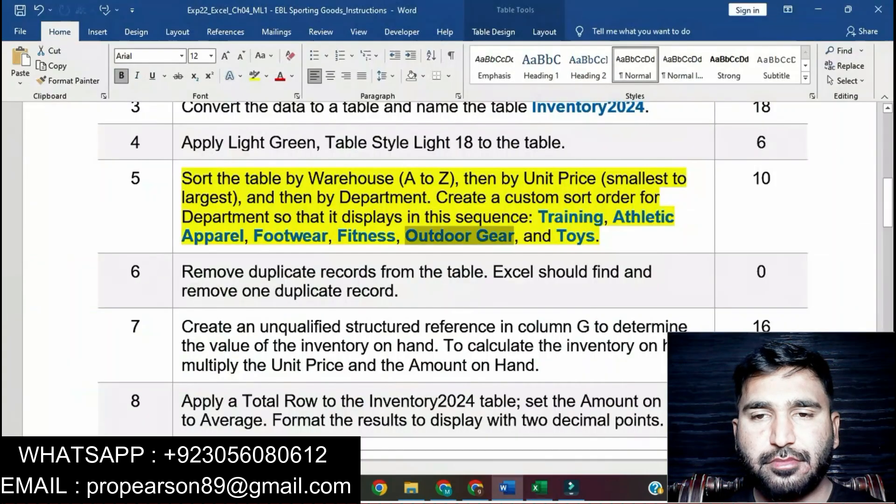
left_click(537, 487)
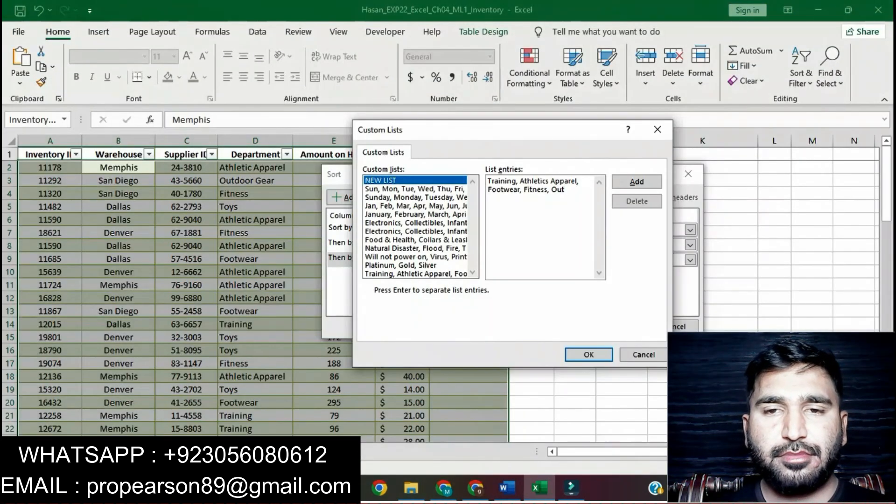
type("door")
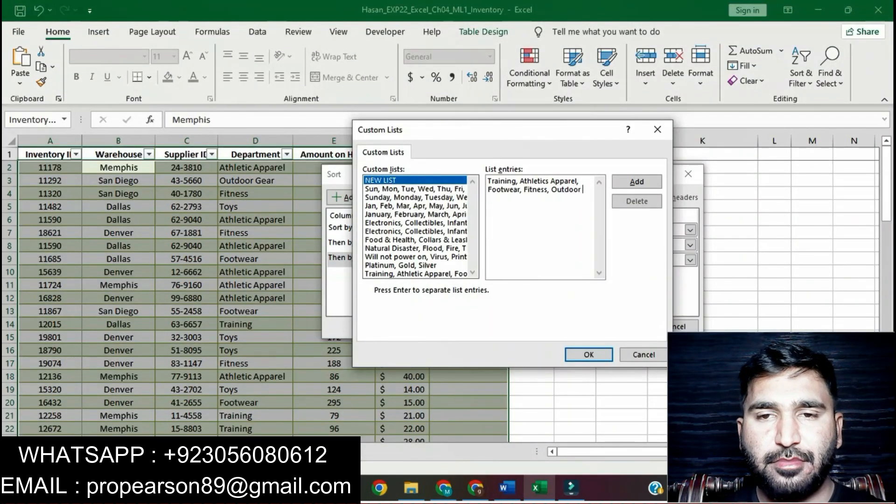
key("alt+Tab")
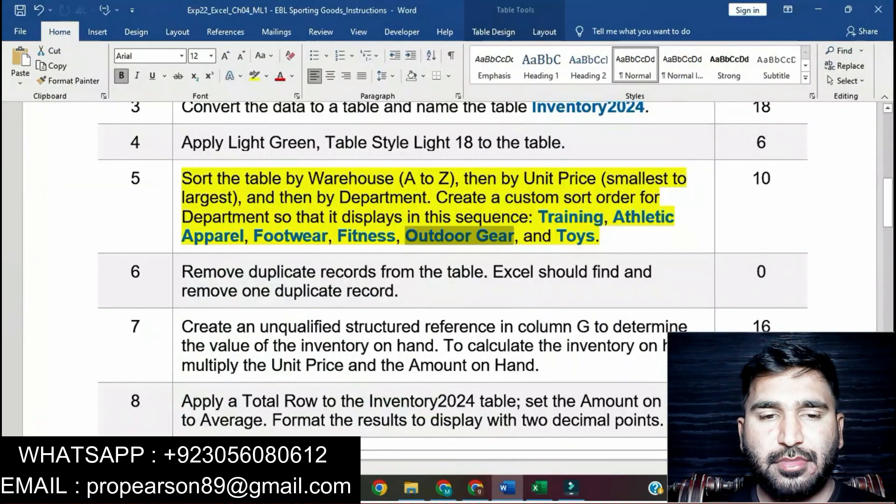
key("alt+Tab")
type("Gear")
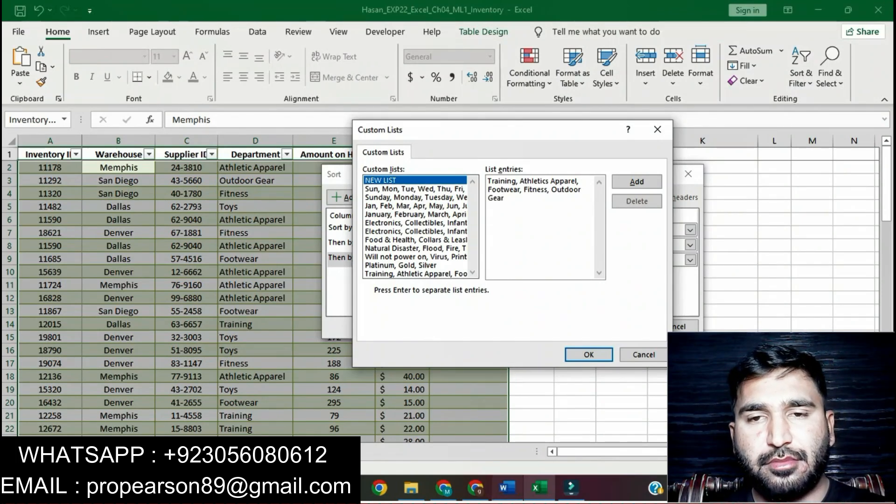
Step: Check Toys in the Word instructions, then choose the existing Training, Athletic Apparel, Footwear list for Department in Excel and apply the three-level sort
key("alt+Tab")
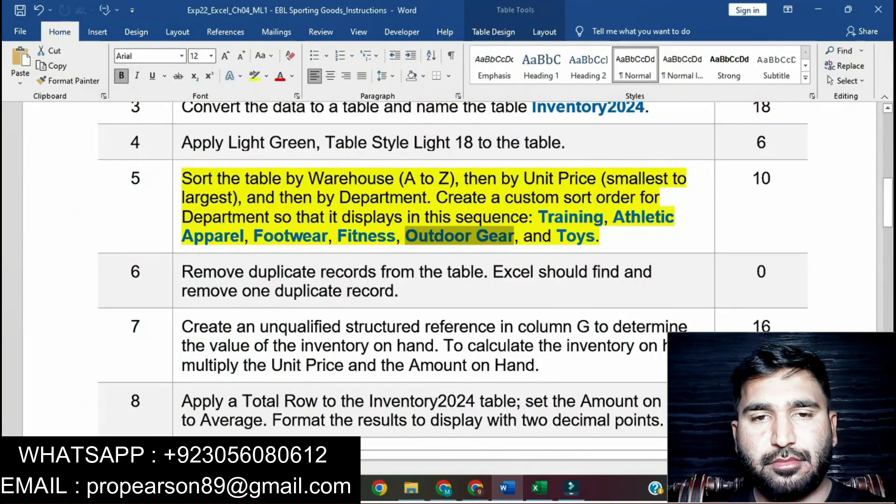
left_click(566, 236)
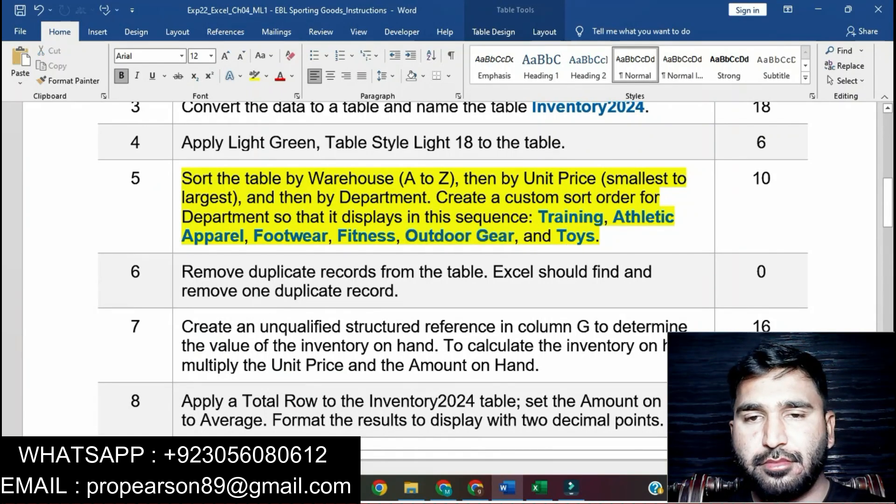
left_click(536, 488)
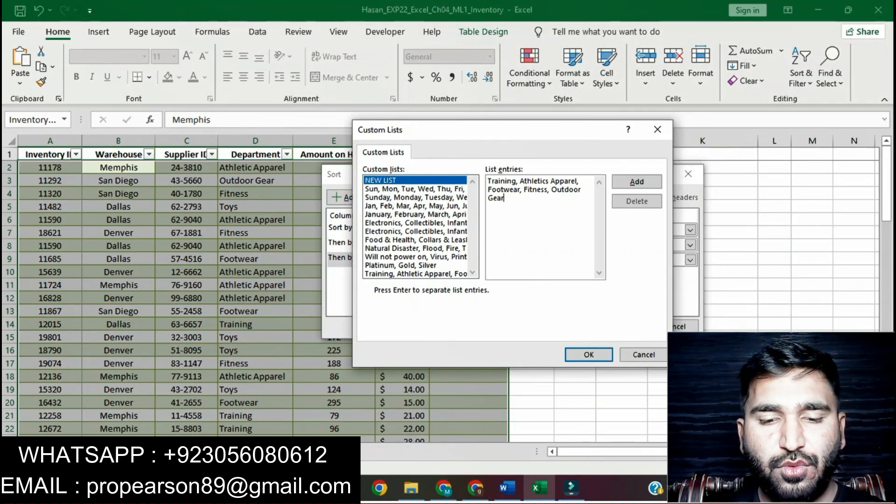
left_click(416, 274)
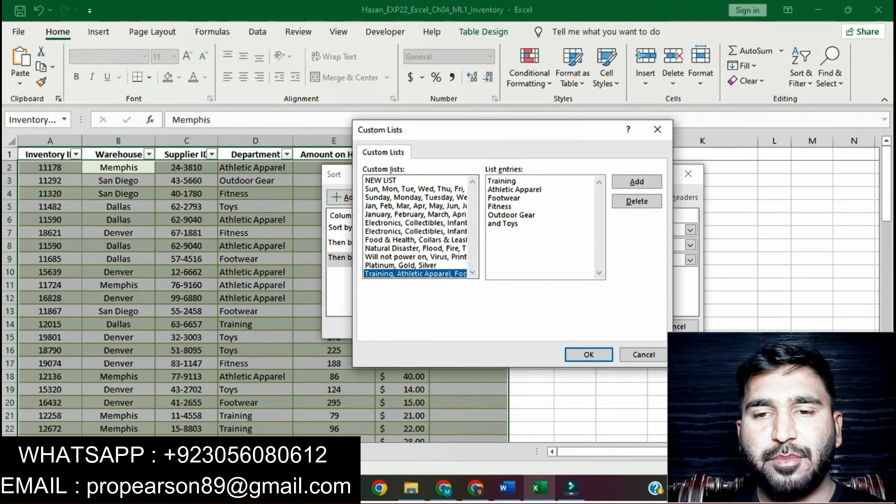
left_click(589, 355)
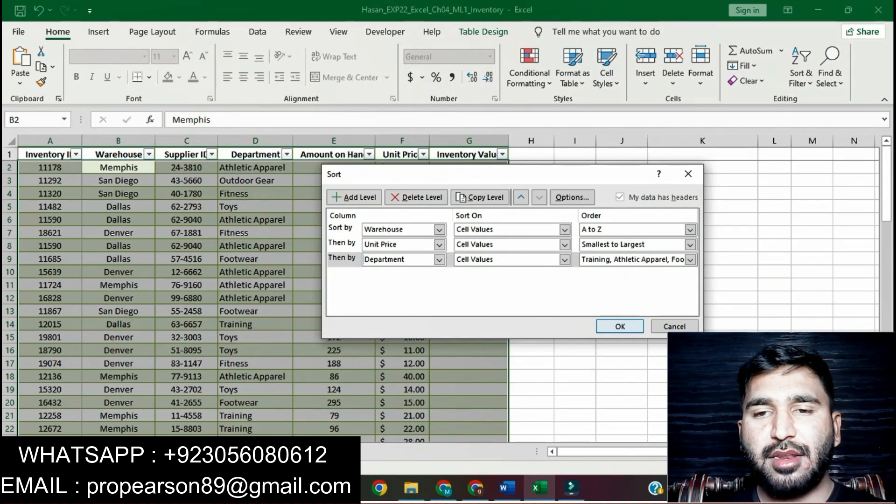
left_click(620, 327)
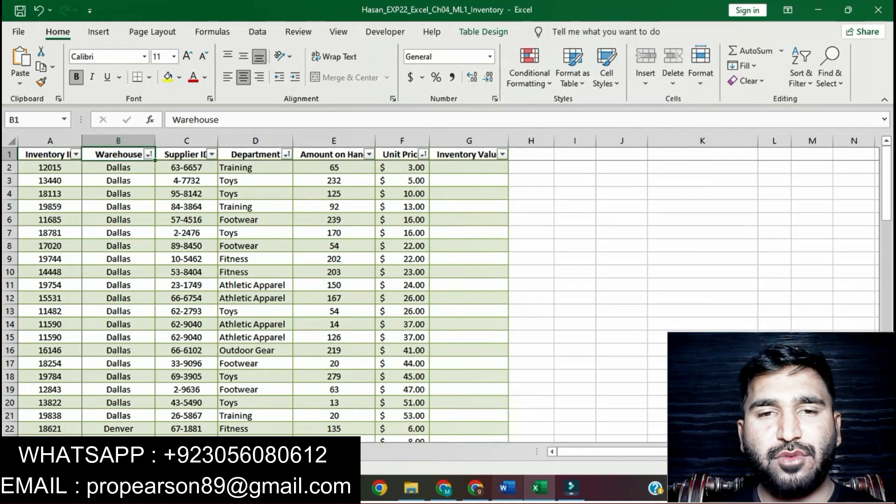
Step: Switch to Word, remove the highlight from instruction 5 and highlight instruction 6 about duplicate records in yellow
left_click(506, 488)
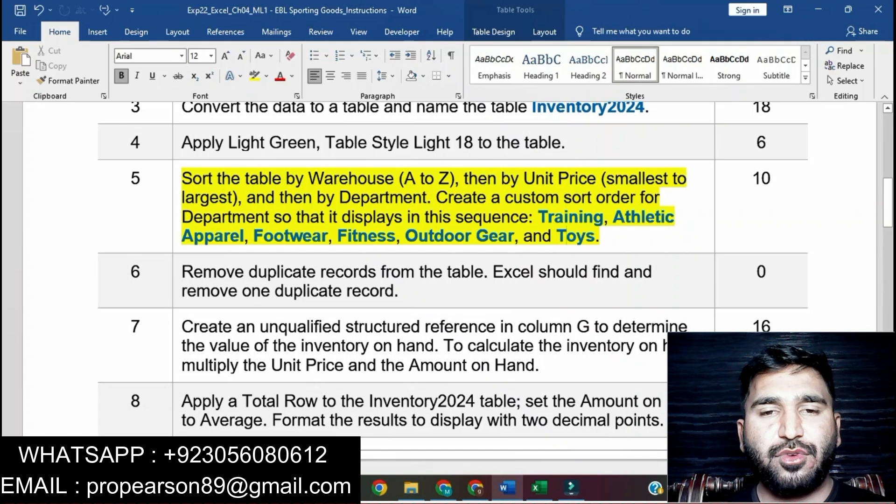
left_click(177, 181)
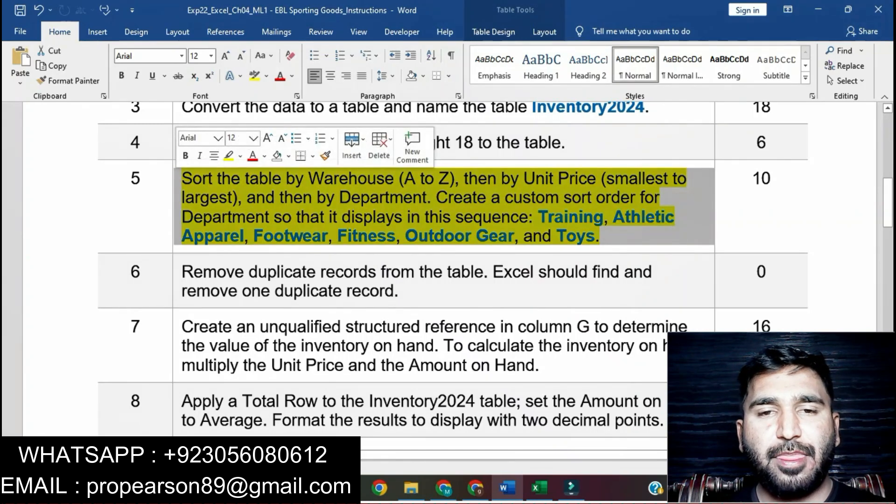
left_click(275, 217)
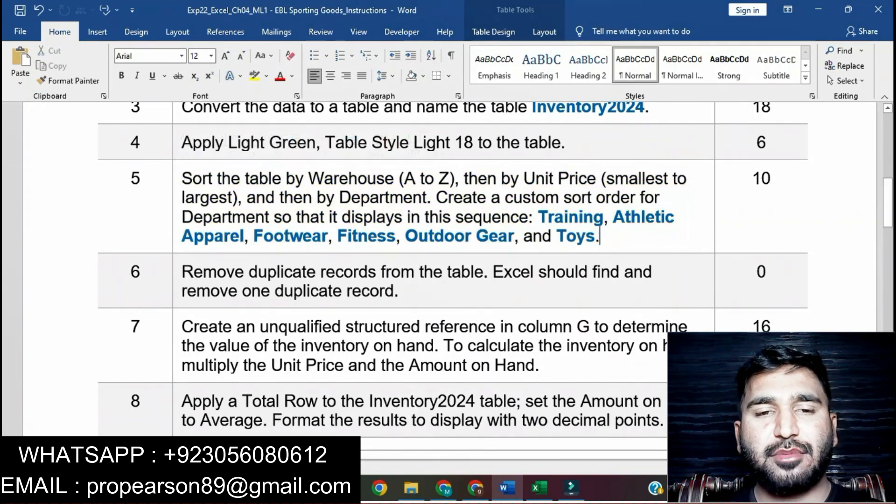
scroll(275, 186, "down", 2)
scroll(275, 187, "down", 1)
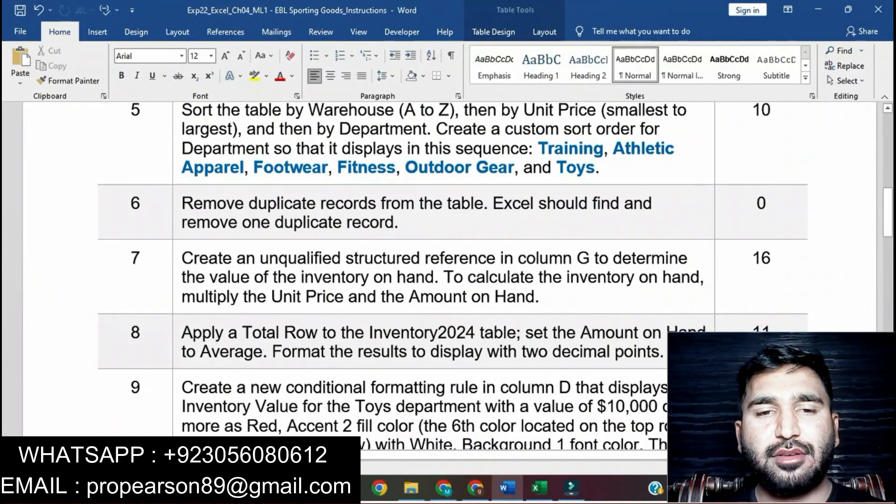
left_click(176, 205)
left_click(231, 180)
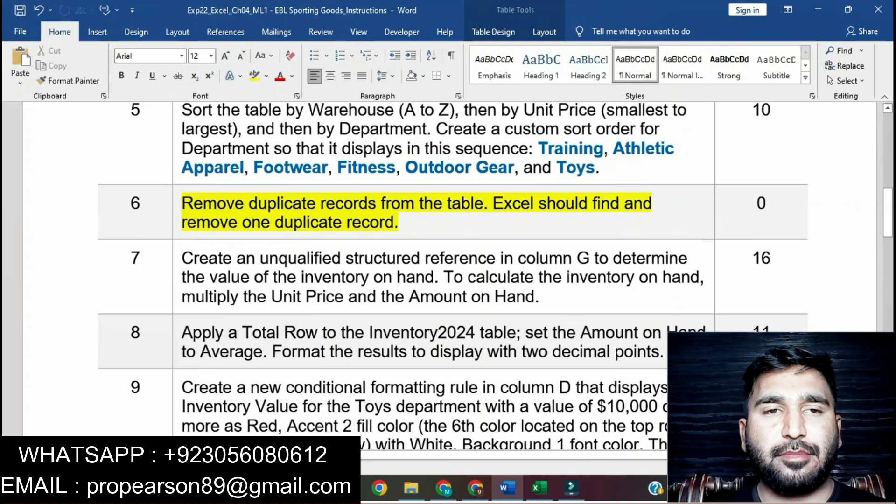
Step: Switch to Excel and remove duplicate records from the Inventory2024 table, comparing all columns
key("alt+Tab")
left_click(334, 338)
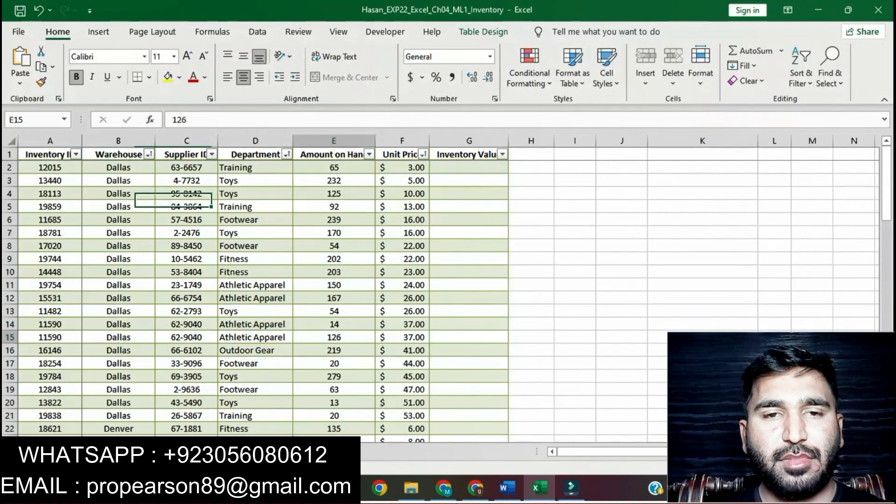
left_click(484, 31)
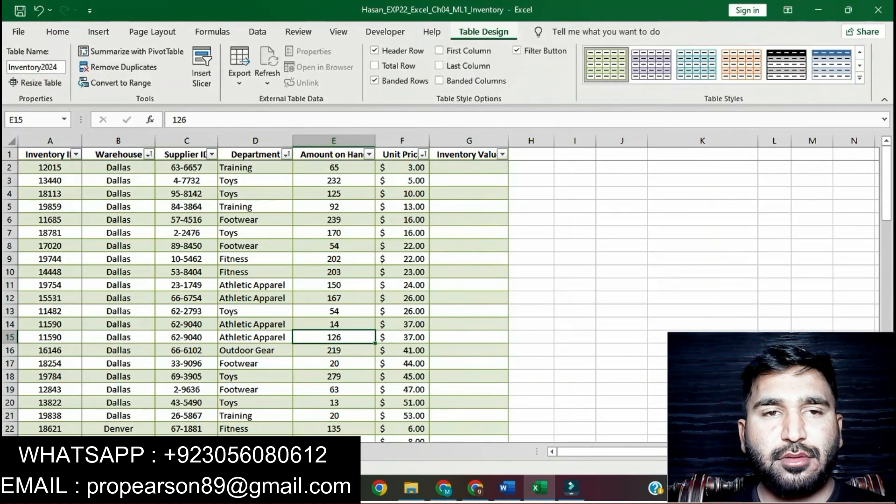
left_click(119, 67)
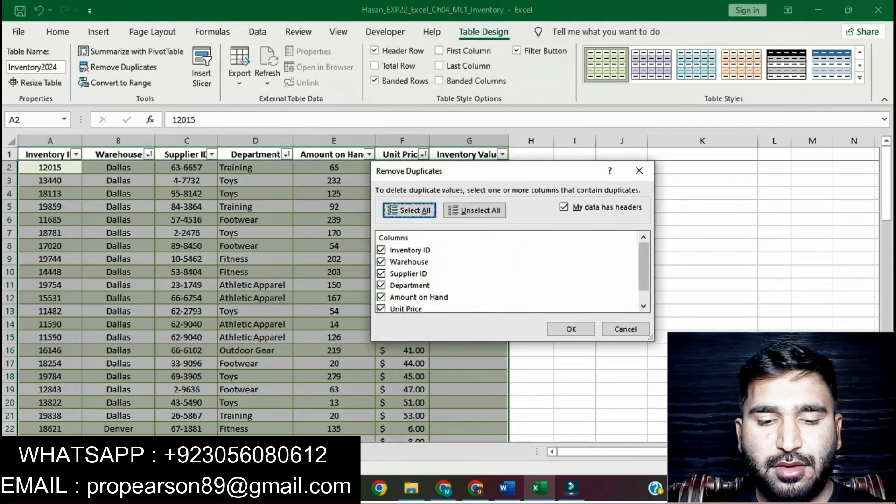
left_click(571, 329)
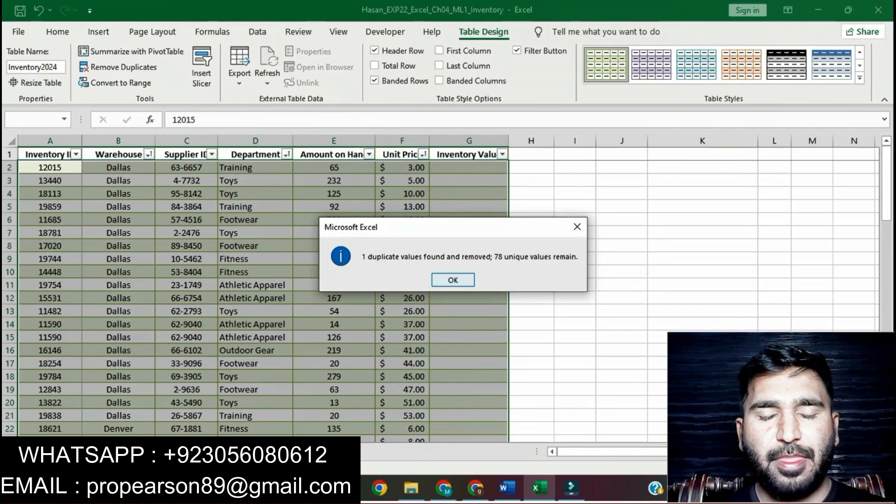
left_click(453, 280)
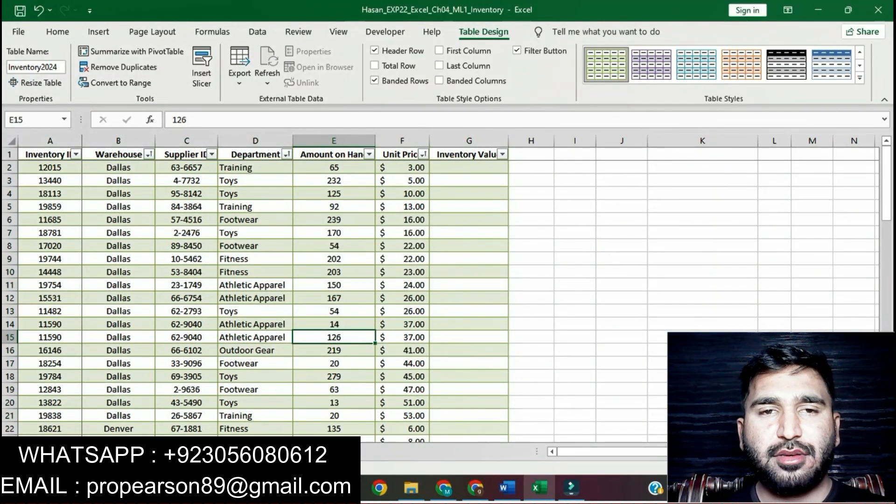
Step: Switch to Word, clear the highlight from instruction 6 and highlight instruction 7 about the structured reference in yellow
key("alt+Tab")
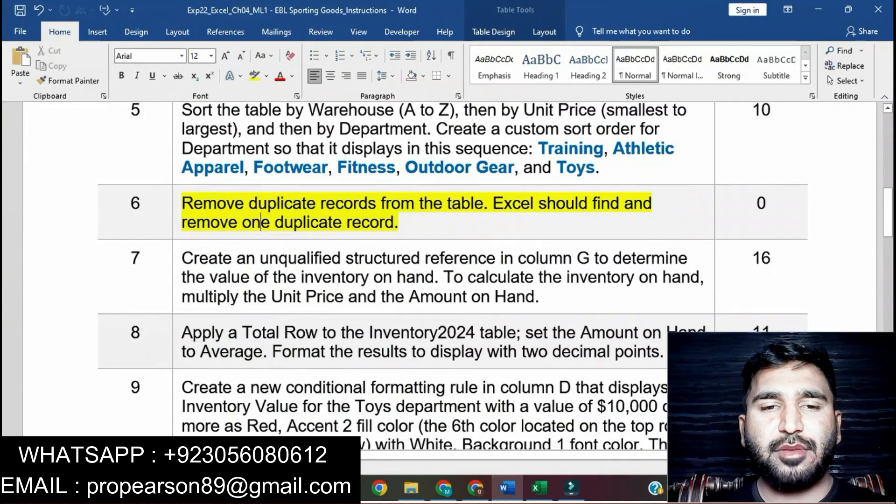
triple_click(260, 222)
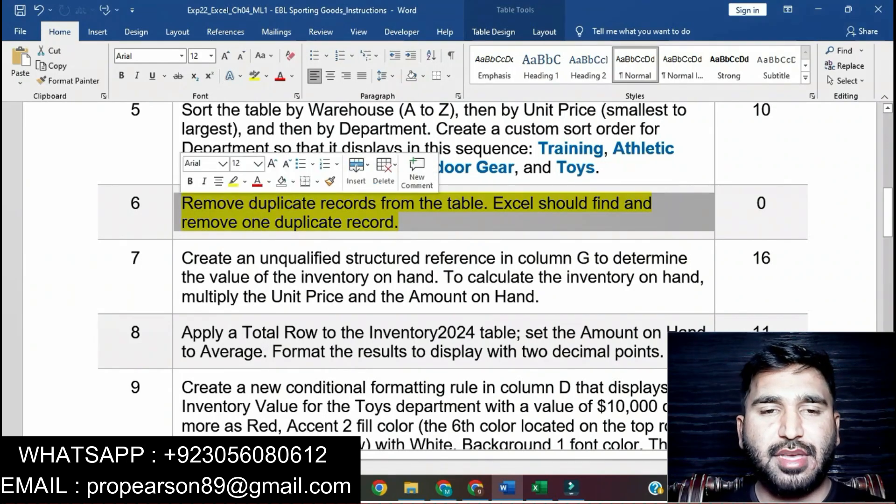
left_click(233, 181)
scroll(443, 275, "down", 2)
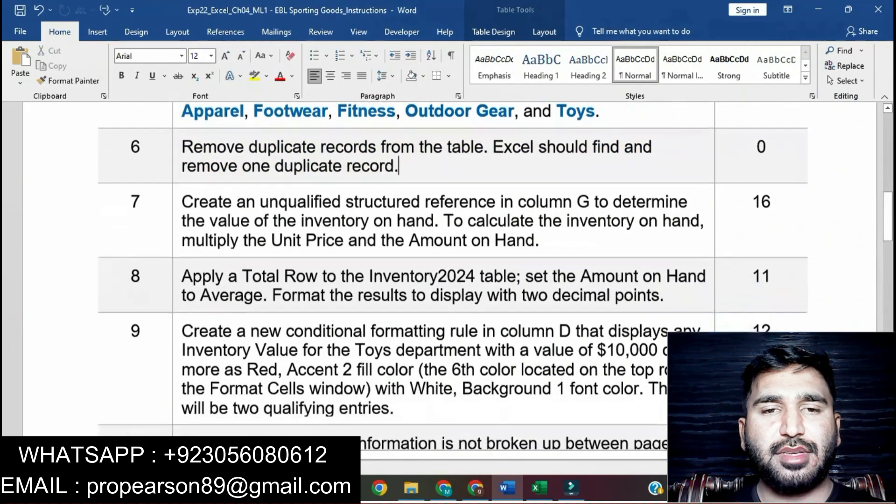
left_click(178, 157)
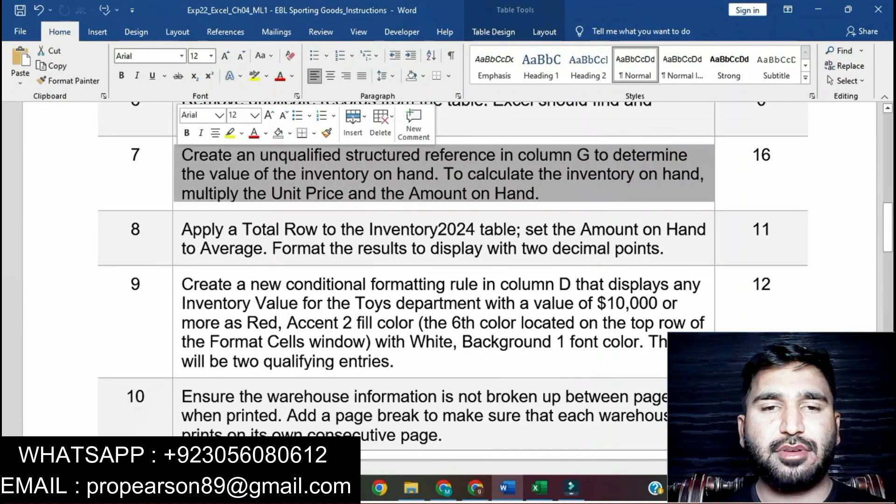
left_click(230, 133)
left_click(249, 174)
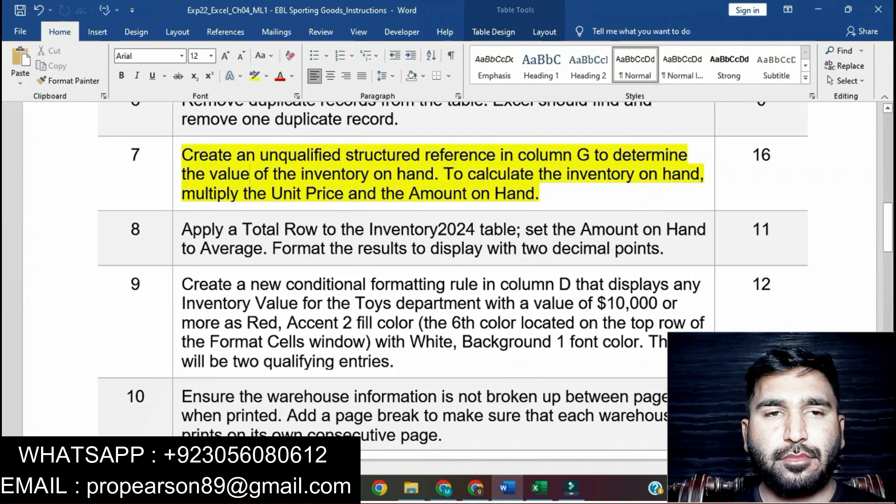
Step: Review the first sentence of instruction 7 in Word, then switch to Excel and start the G2 formula with =[@[Unit Price]]
left_click_drag(182, 154, 434, 173)
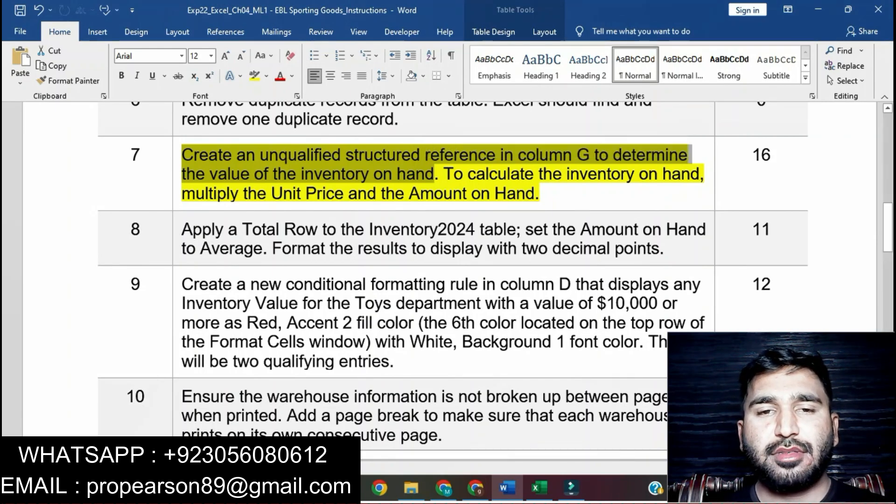
left_click(537, 488)
left_click(469, 167)
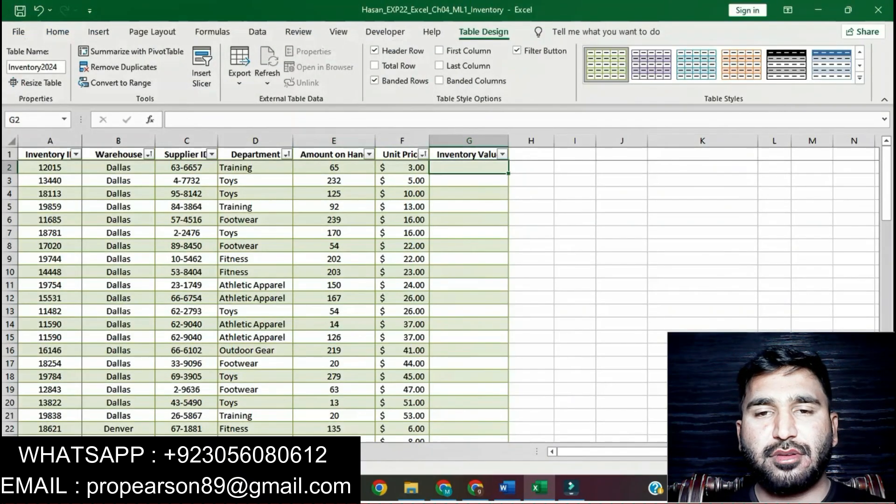
type("=")
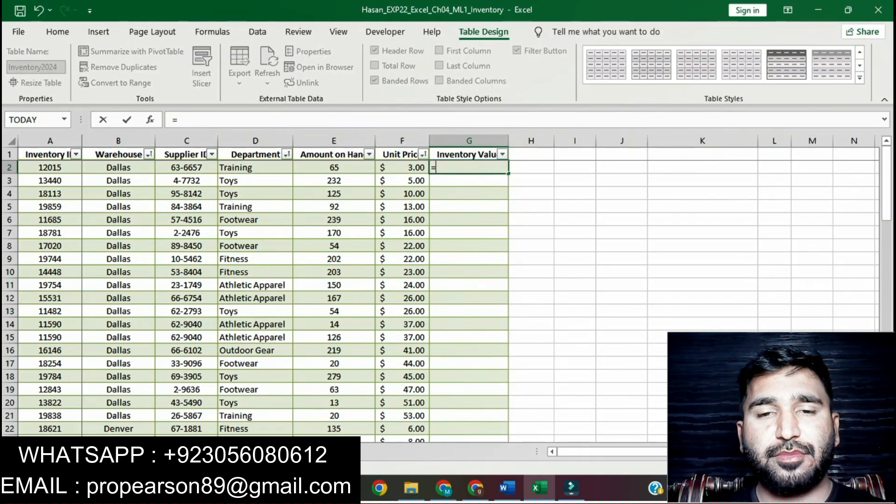
left_click(402, 168)
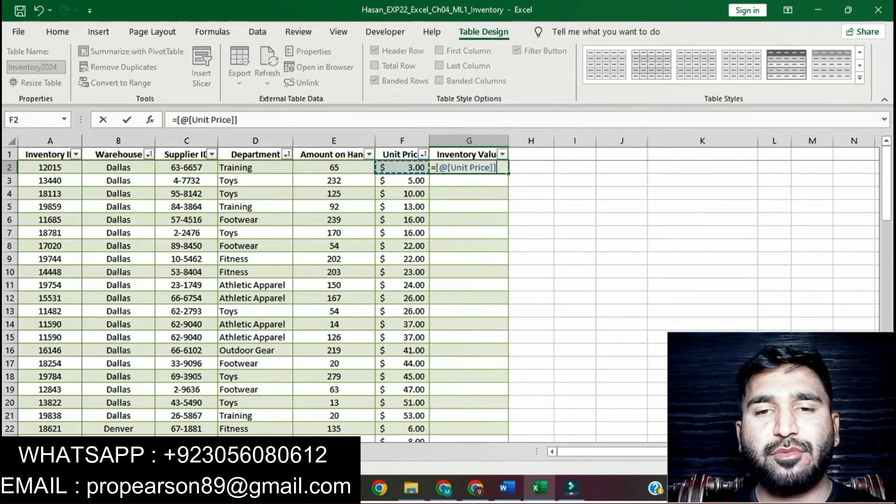
Step: Check the calculation sentence of instruction 7 in Word, then complete the Excel formula in G2 as =[@[Unit Price]]*[@[Amount on Hand]]
left_click(506, 488)
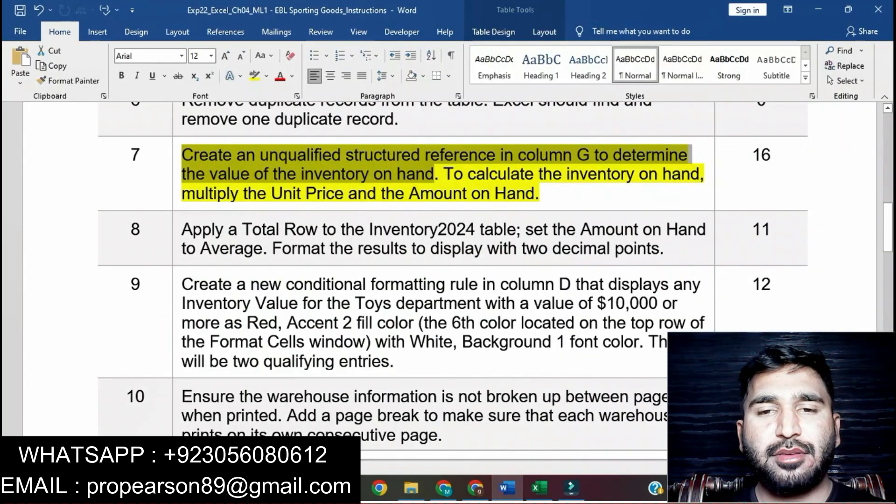
left_click(486, 175)
left_click(486, 174, "ctrl")
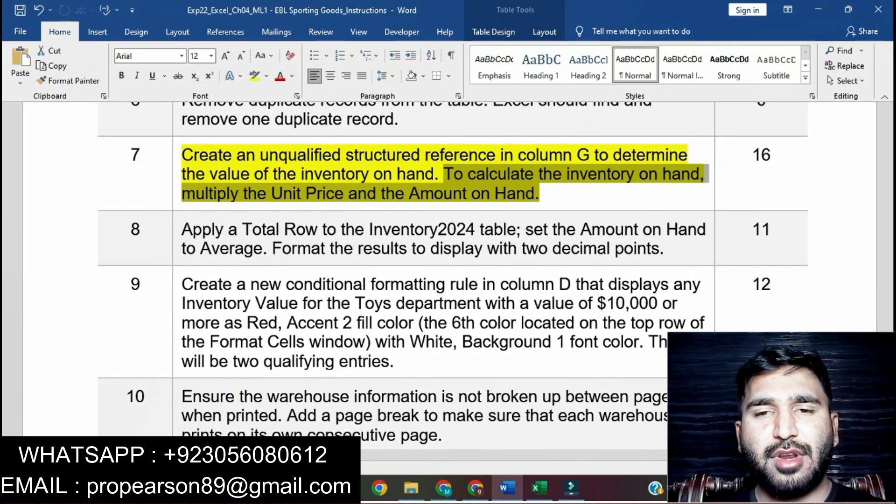
key("alt+Tab")
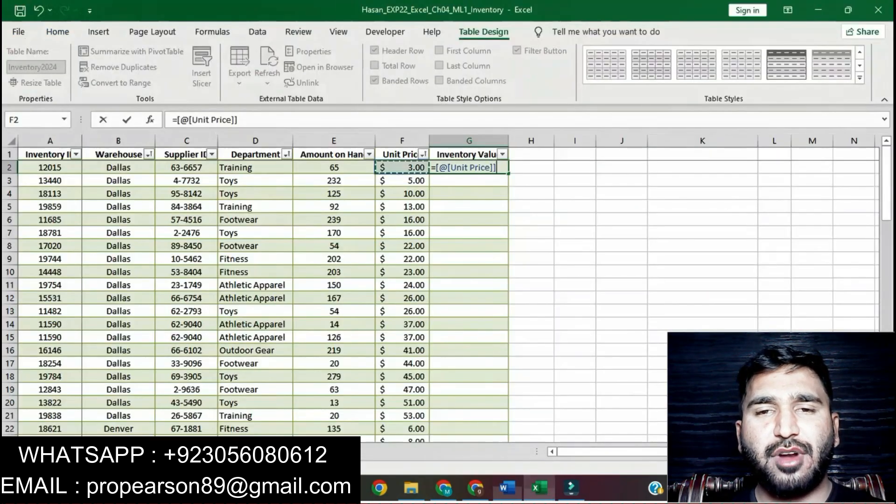
type("*")
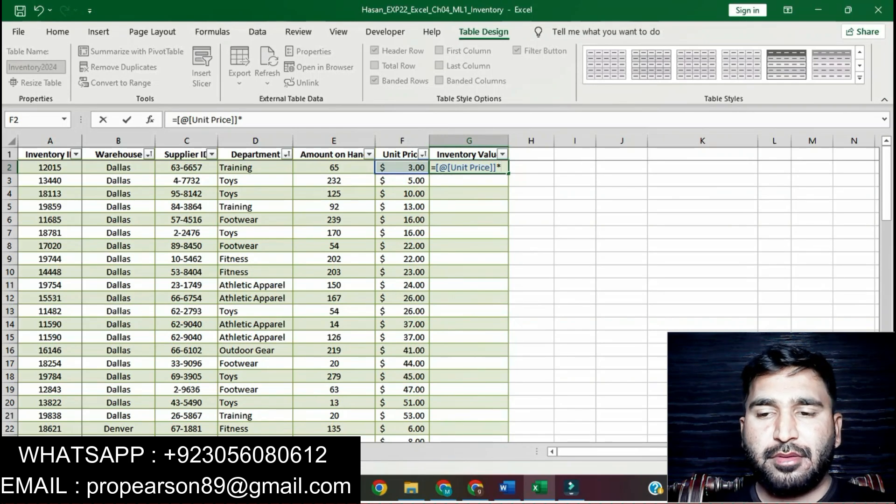
left_click(332, 155)
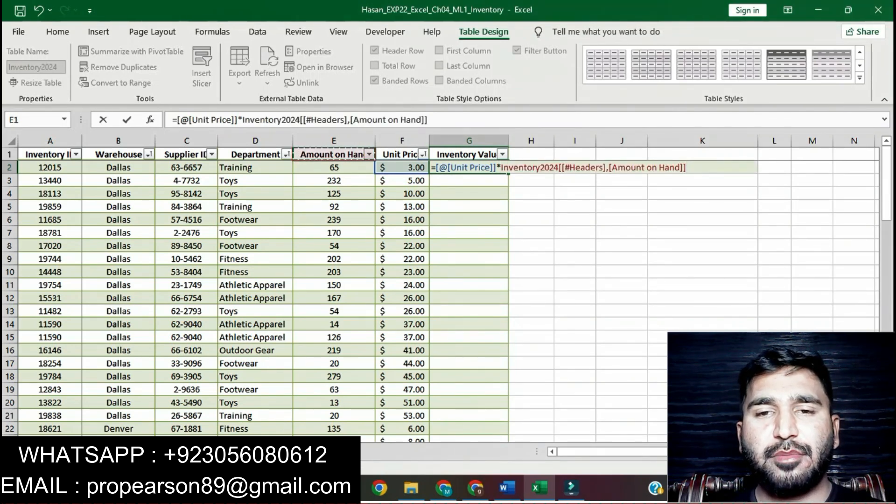
left_click(334, 168)
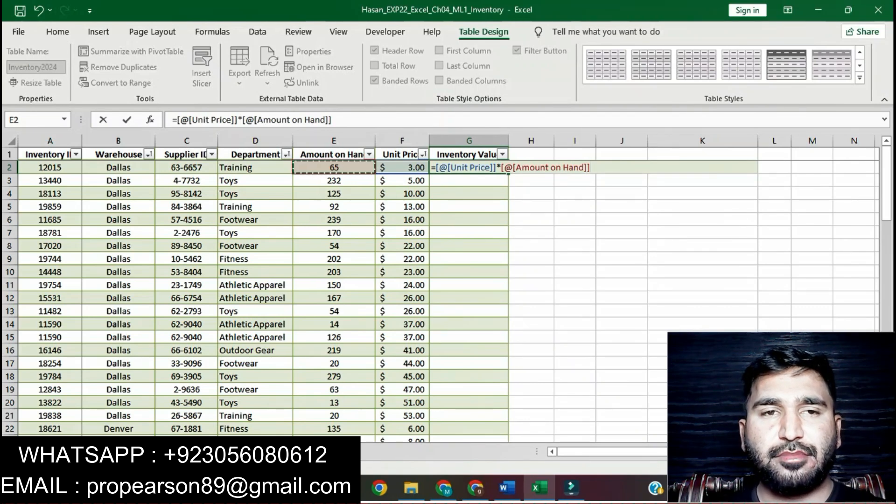
key("Return")
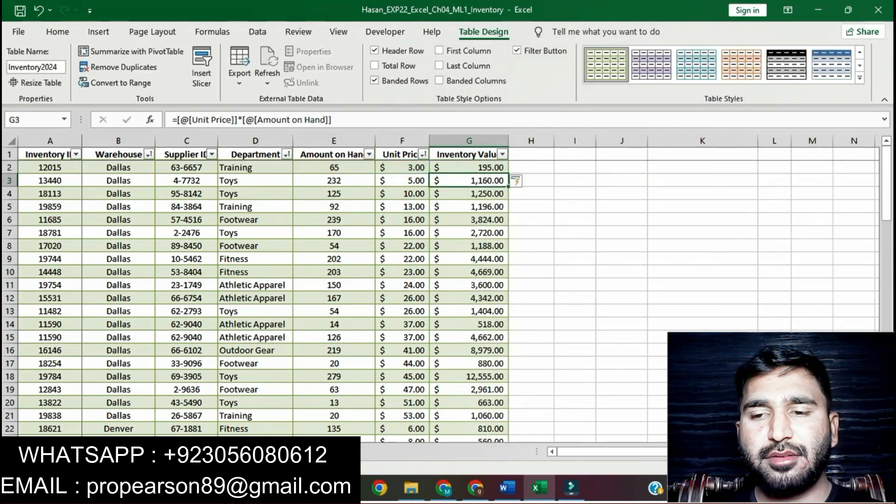
Step: Switch to Word, clear the yellow highlight from instruction 7 and look through the remaining instructions
left_click(506, 488)
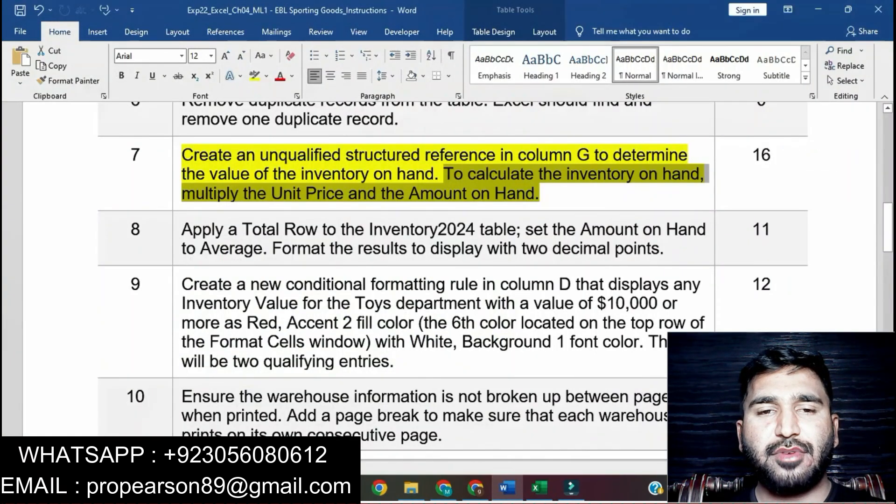
left_click(359, 194)
triple_click(359, 194)
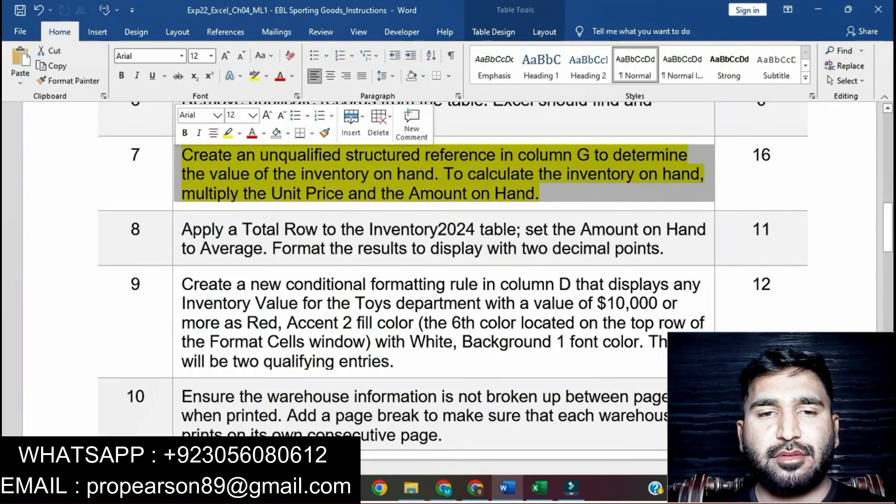
left_click(228, 133)
left_click(540, 193)
left_click(269, 173)
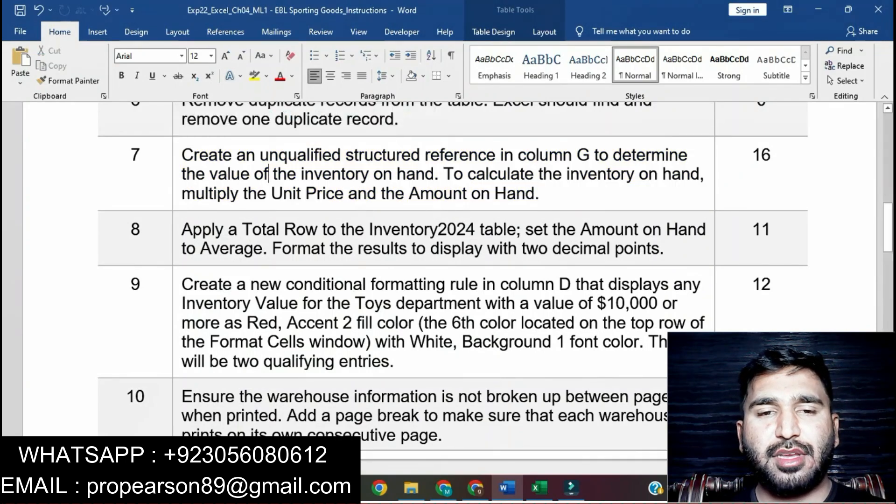
scroll(269, 174, "up", 15)
scroll(268, 173, "down", 10)
scroll(448, 271, "down", 10)
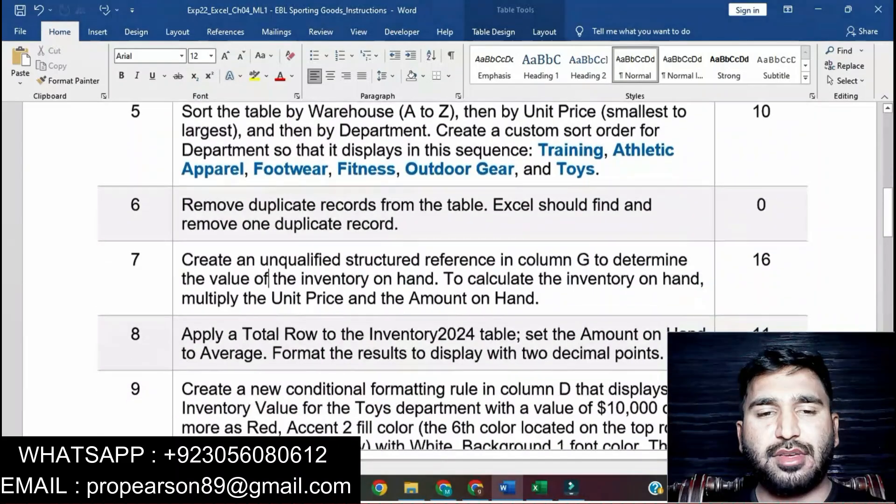
scroll(448, 271, "down", 8)
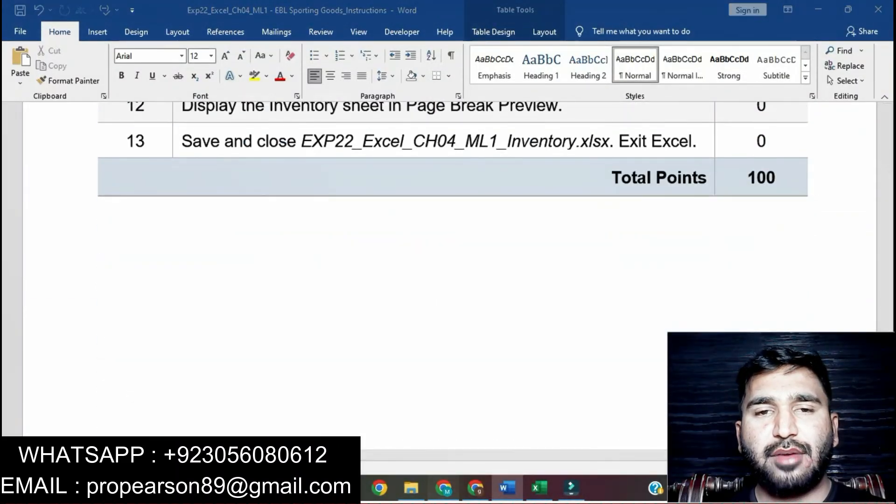
Step: Switch to the browser and look through the MyLab IT assignments list from the first entries to the Excel Chapter 1 assignments
key("alt+Tab")
scroll(519, 303, "up", 5)
scroll(518, 303, "up", 6)
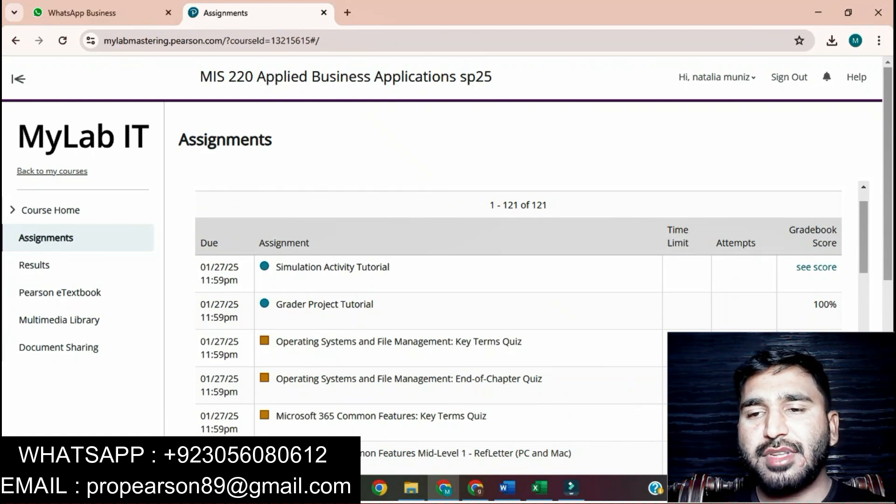
scroll(518, 326, "down", 7)
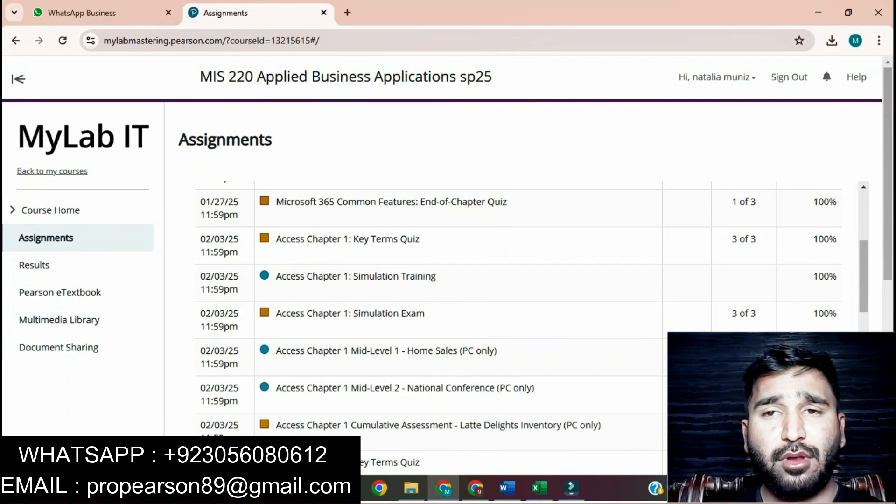
scroll(519, 325, "down", 6)
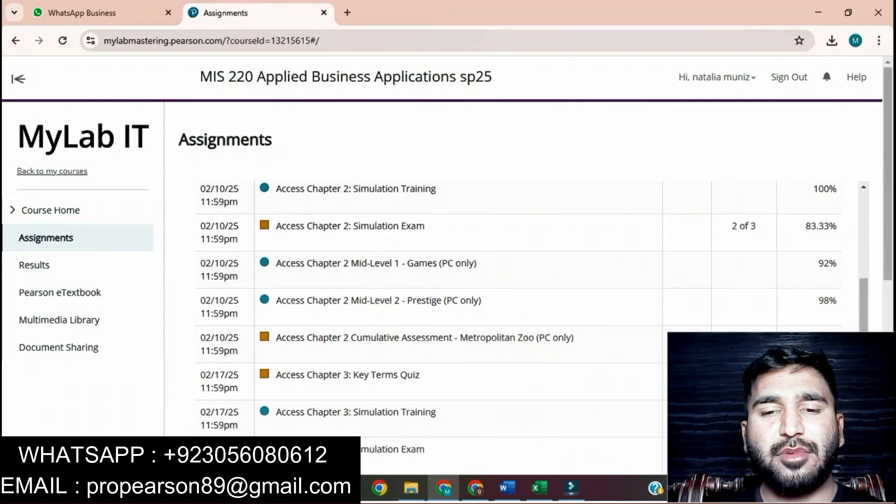
scroll(519, 325, "down", 8)
scroll(518, 308, "down", 2)
scroll(518, 308, "down", 3)
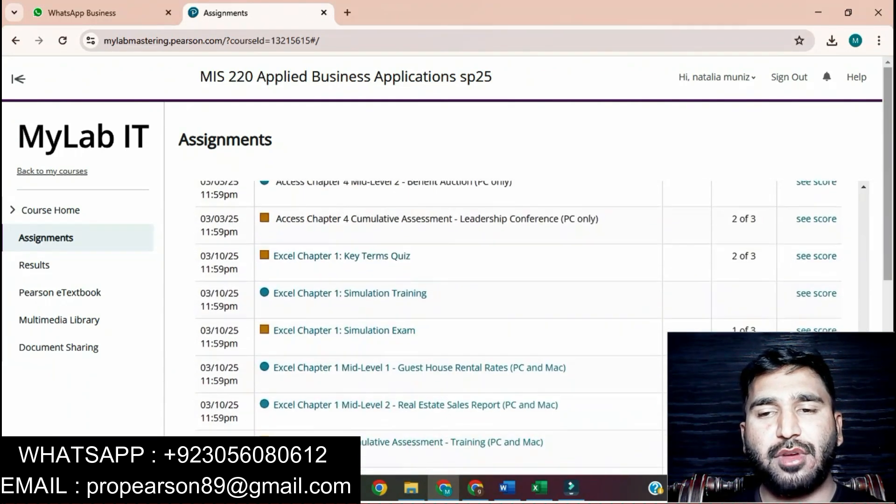